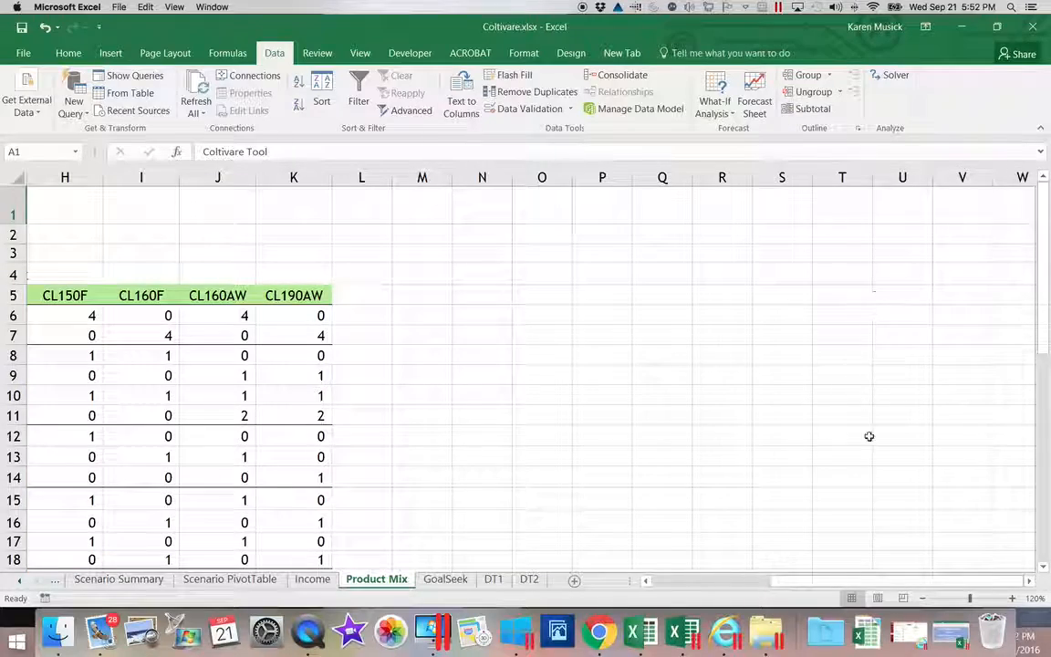
- Try an optimal product mix of 3500 units each for CL150F and CL160F in the Product Mix sheet
drag(859, 574, 741, 573)
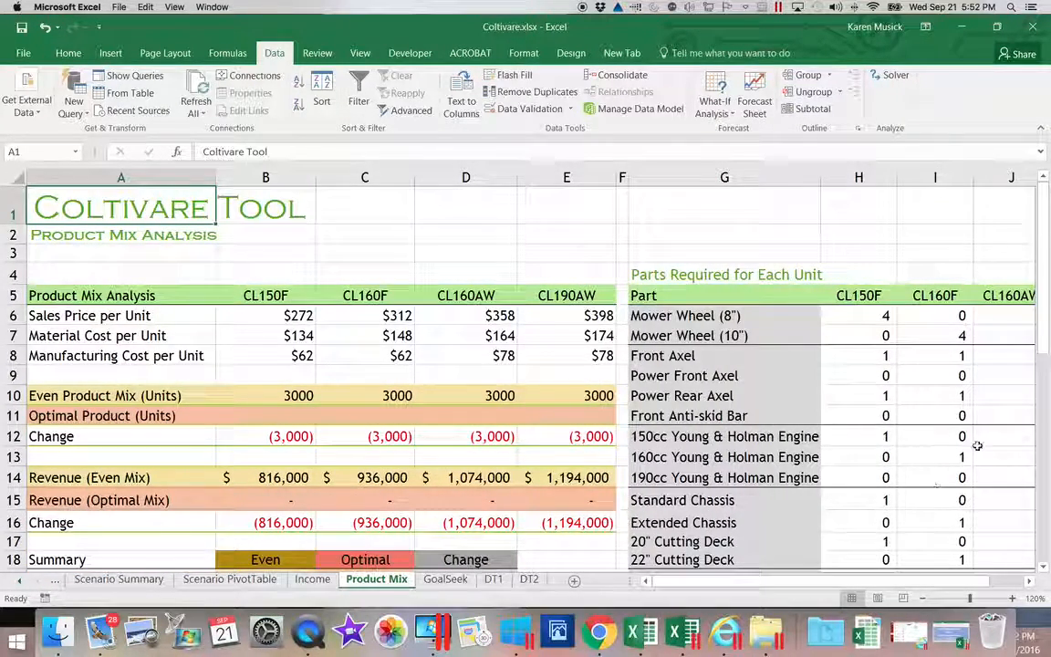
drag(1041, 339, 1039, 372)
scroll(274, 401, right, 2)
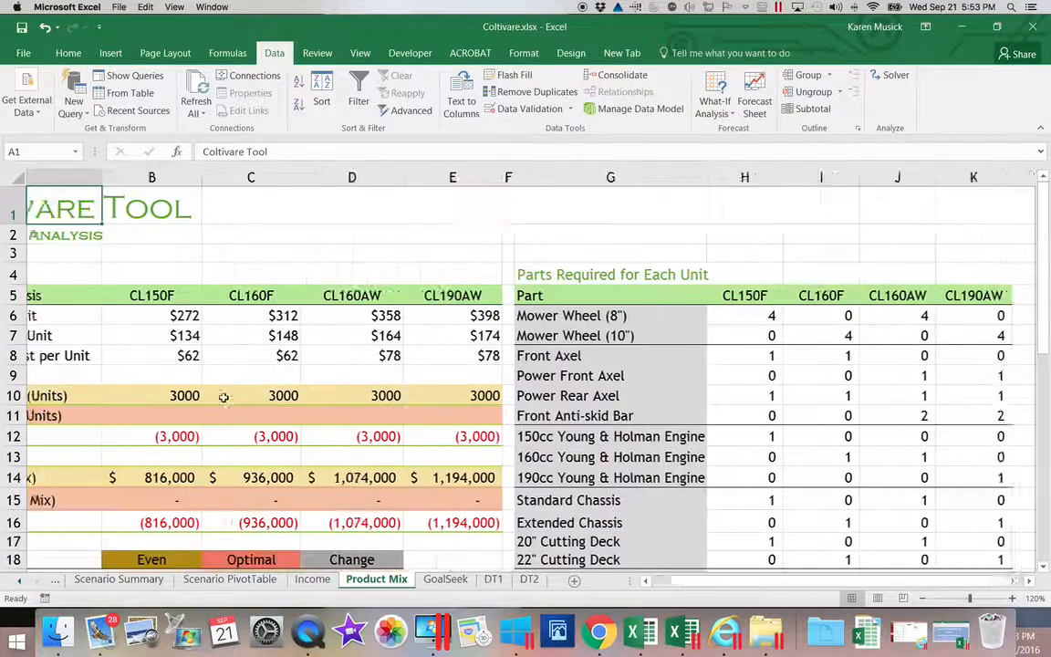
click(106, 415)
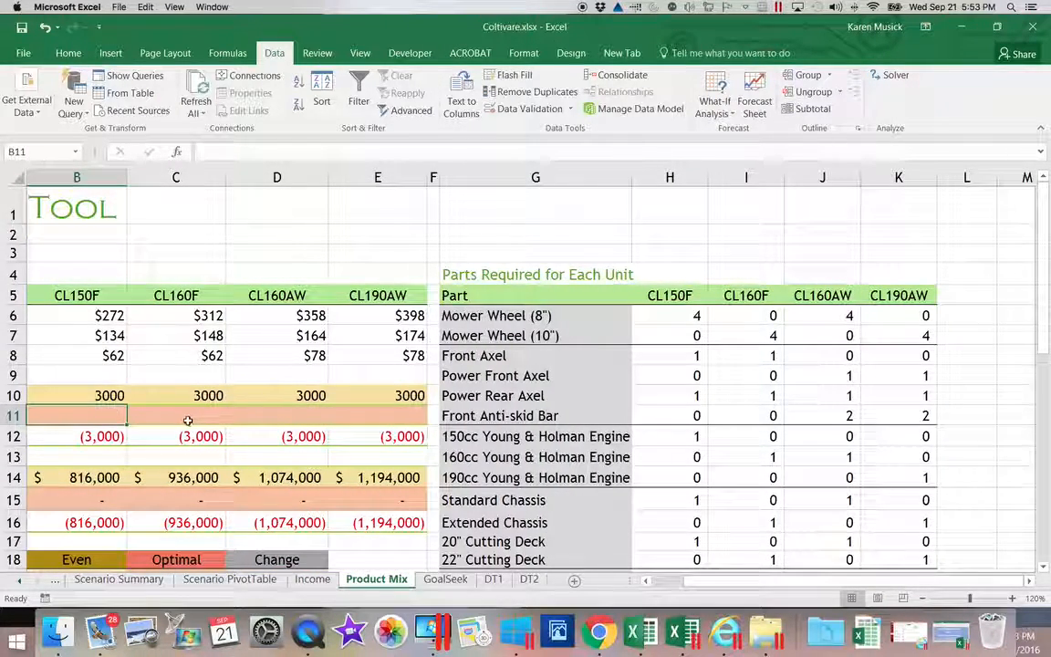
drag(663, 581, 652, 580)
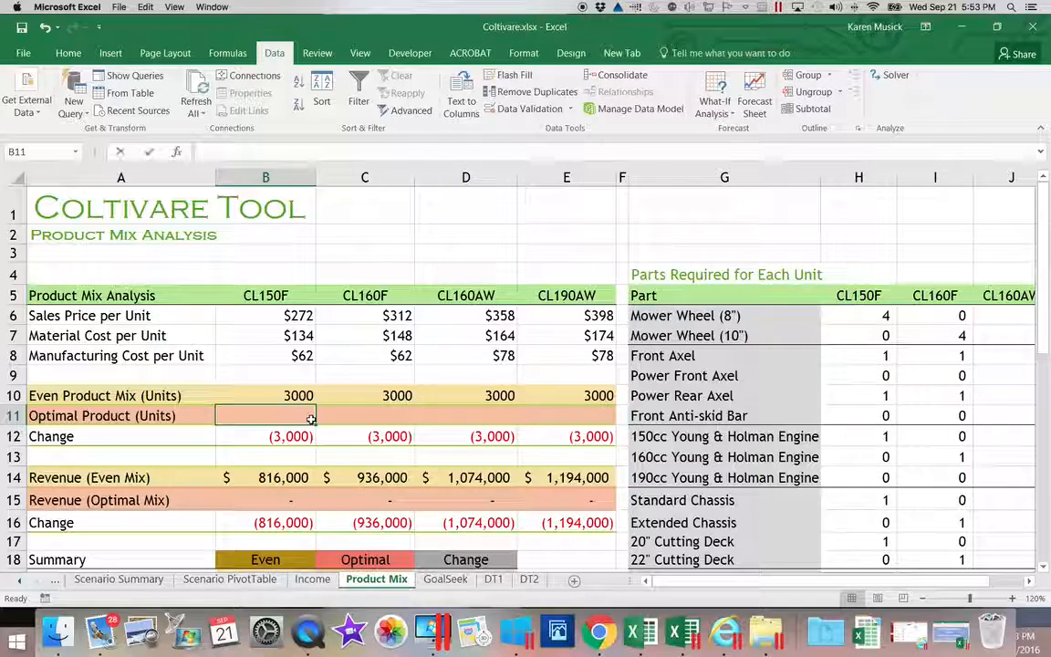
text(3500)
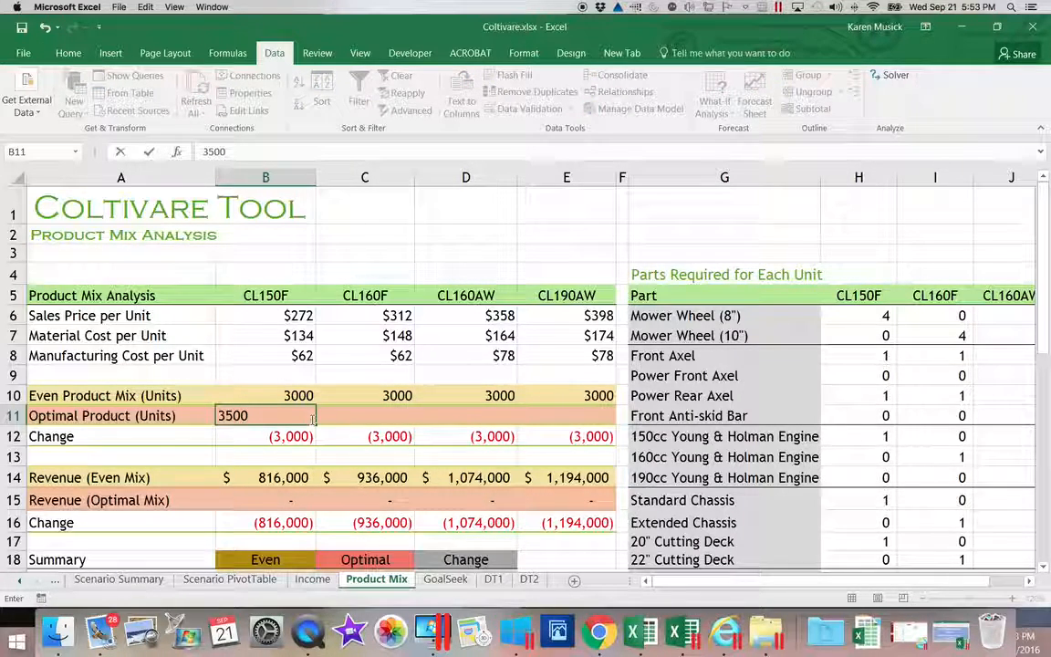
key(Tab)
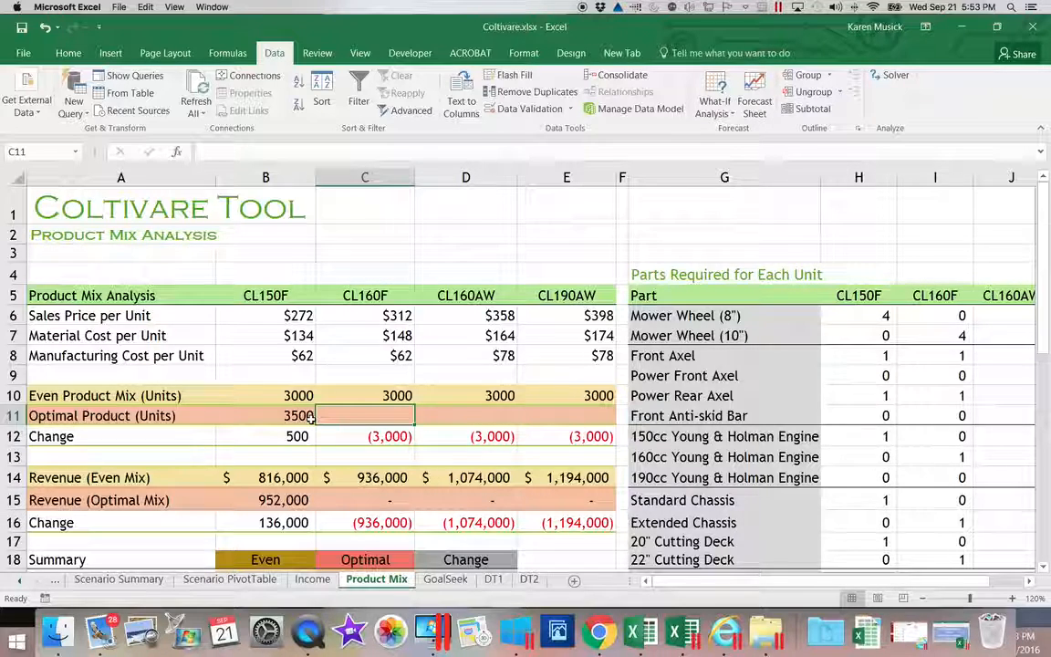
text(3500)
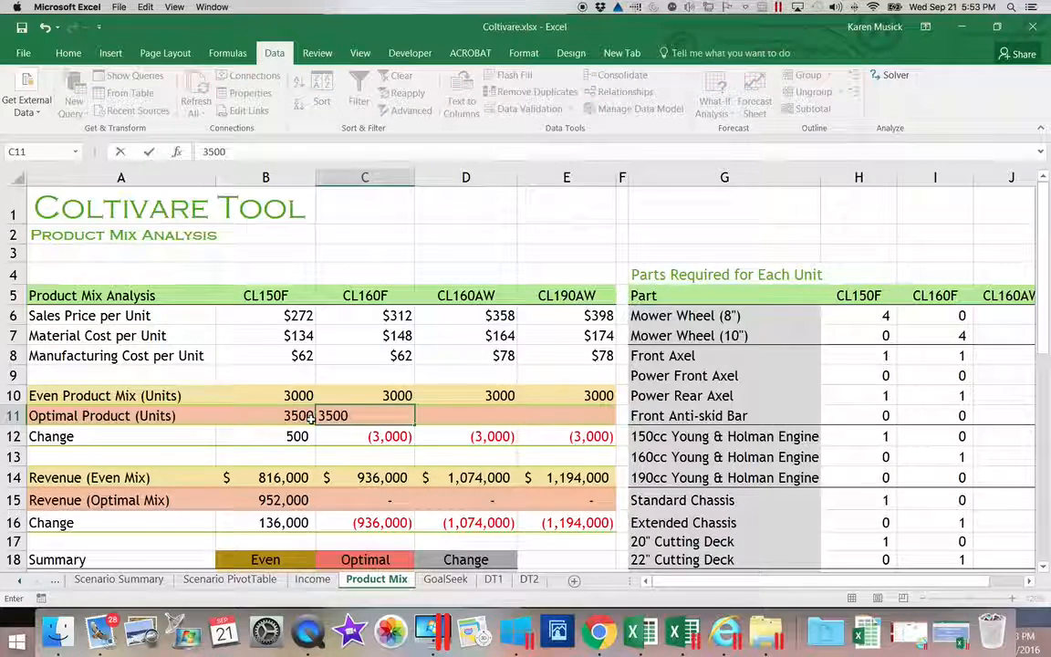
key(Tab)
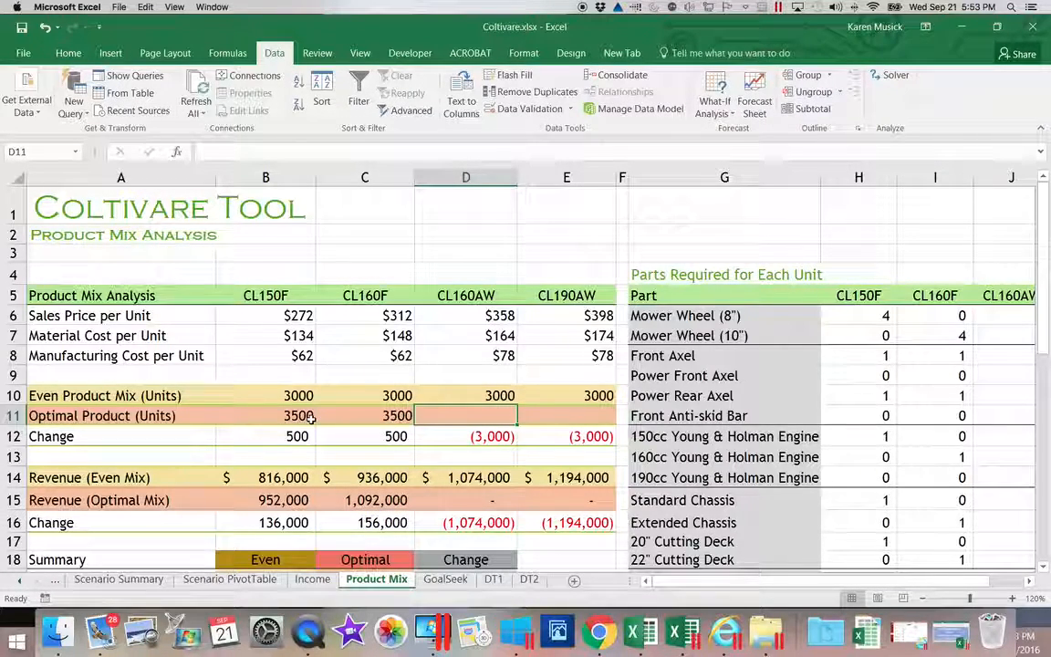
- Try optimal product quantities of 2500 units each for CL160AW and CL190AW
text(2500)
key(Tab)
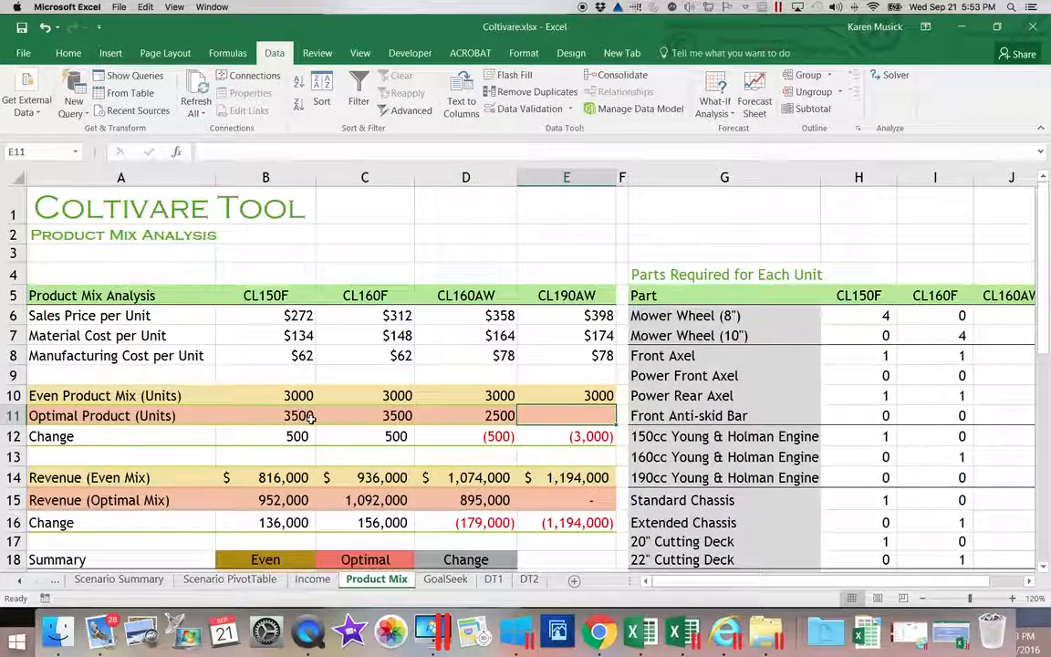
text(2500)
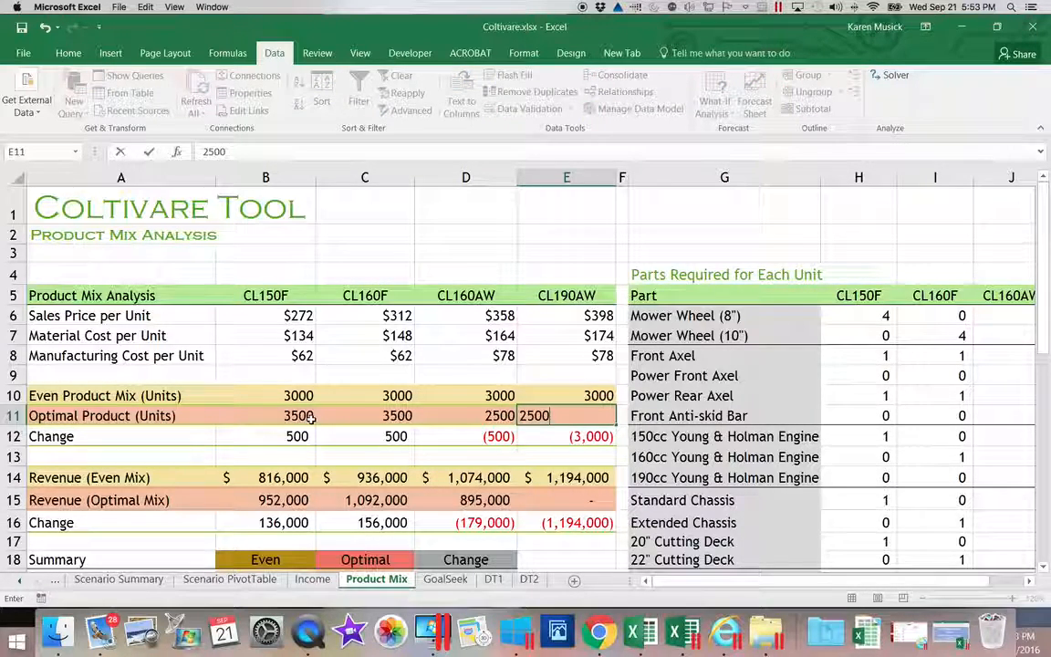
key(Return)
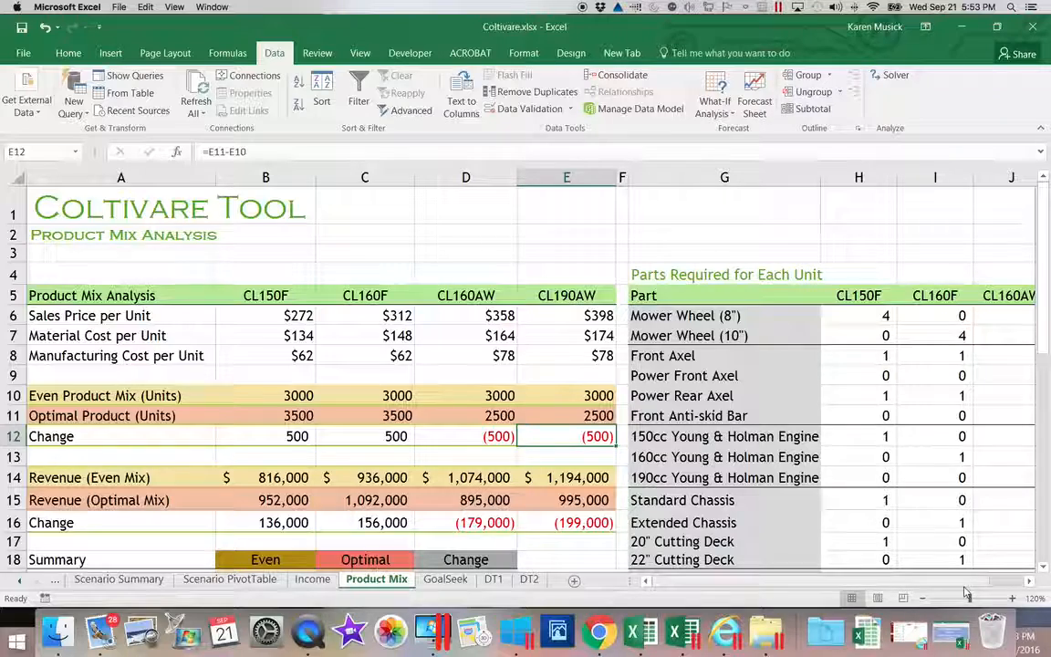
- Check the Front Axel's remaining quantity in the Parts Available table and compare the even and optimal mixes in the summary
drag(963, 580, 1003, 584)
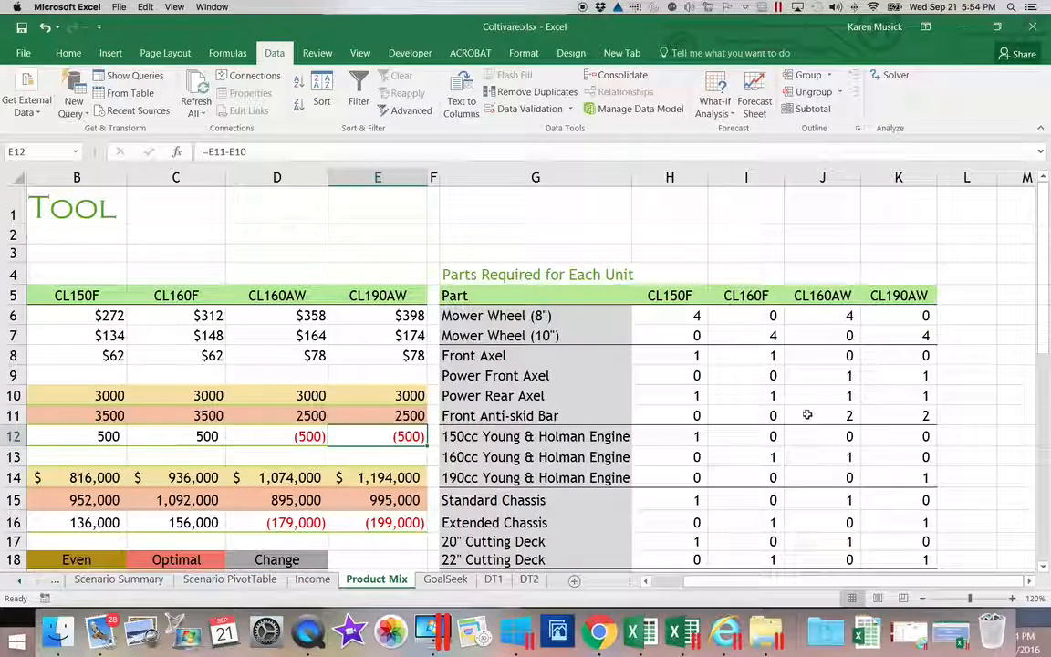
drag(1042, 321, 1032, 464)
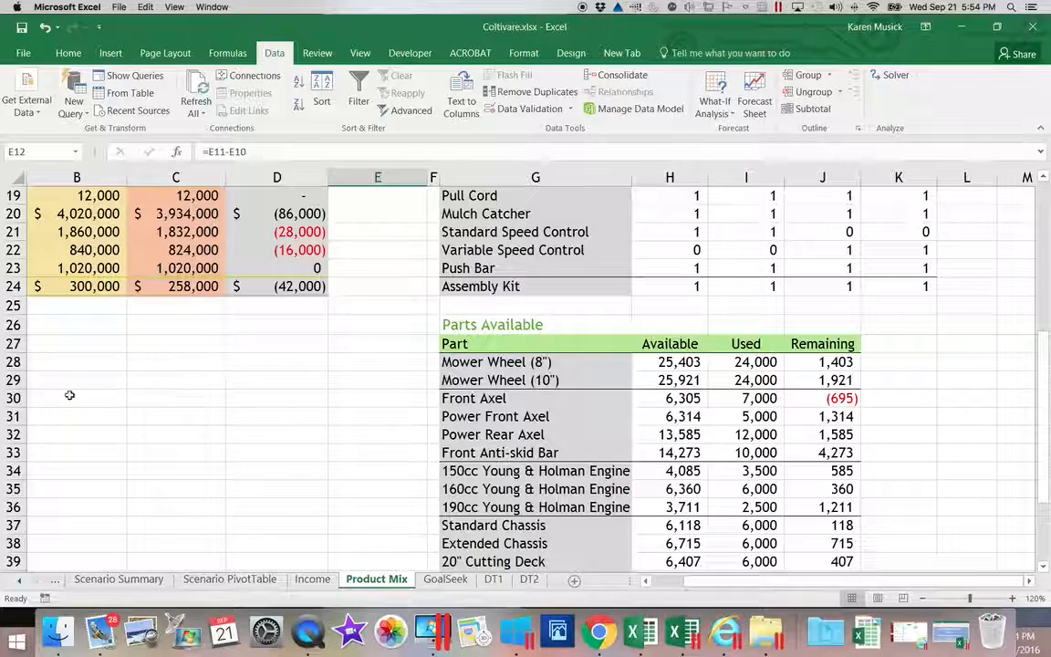
click(14, 397)
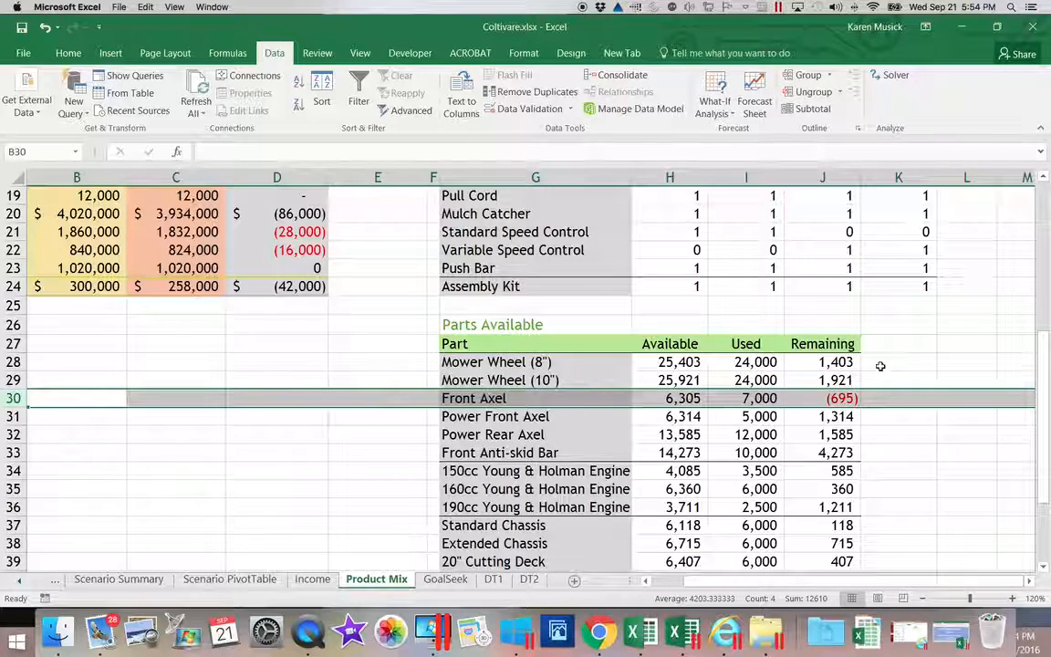
click(833, 399)
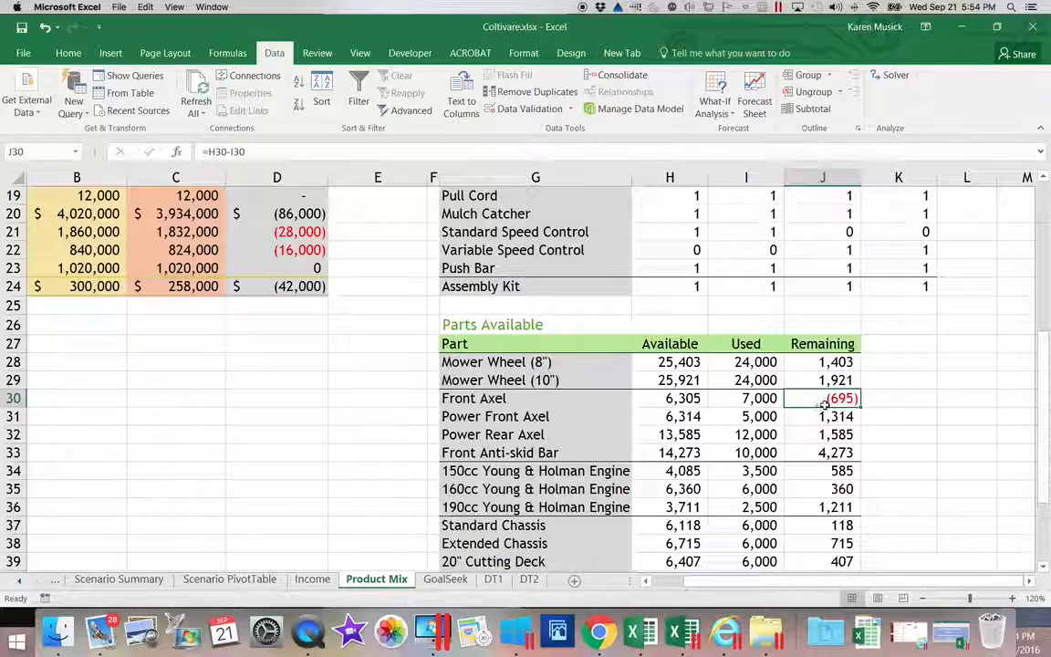
drag(1038, 426, 1040, 363)
drag(847, 581, 784, 581)
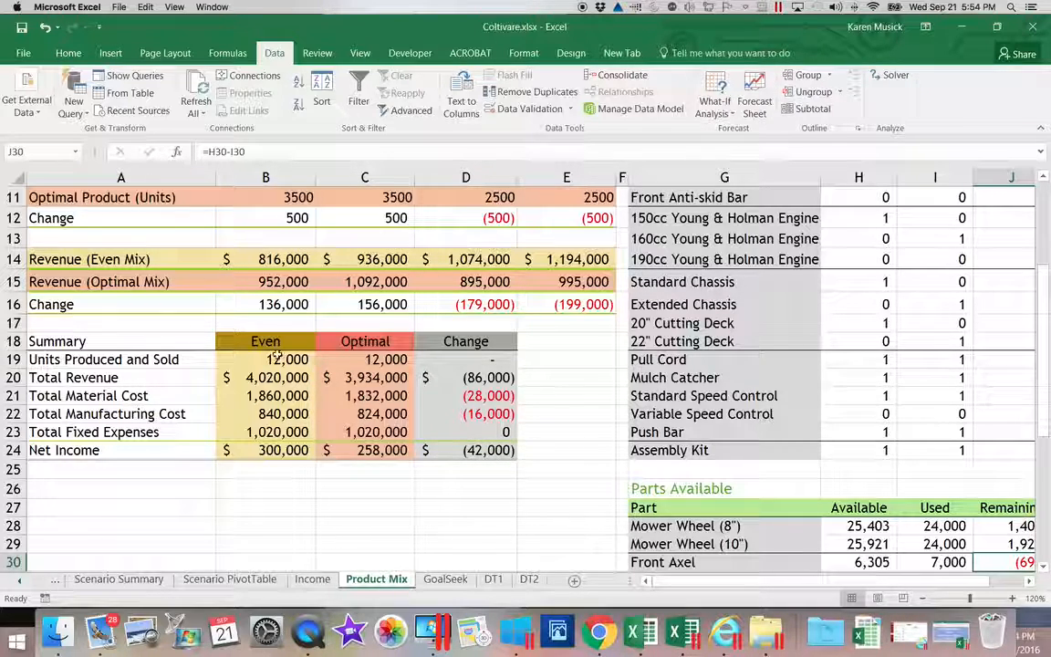
- Set the optimal product units for CL150F and CL160F to 2500 each
click(282, 197)
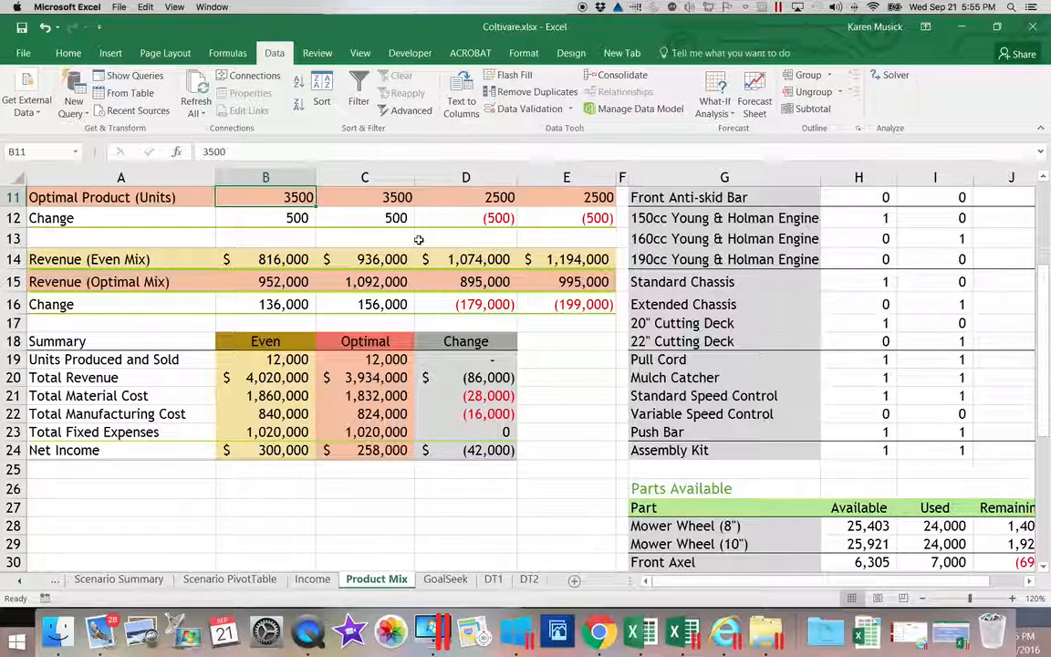
text(2550)
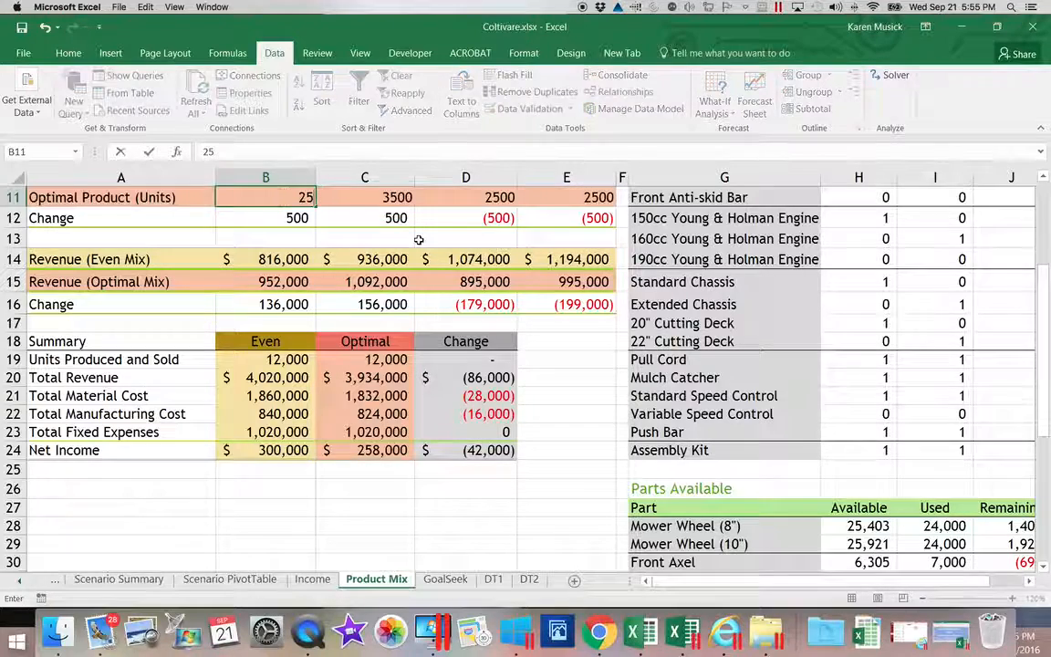
key(BackSpace)
key(BackSpace)
text(0)
key(Tab)
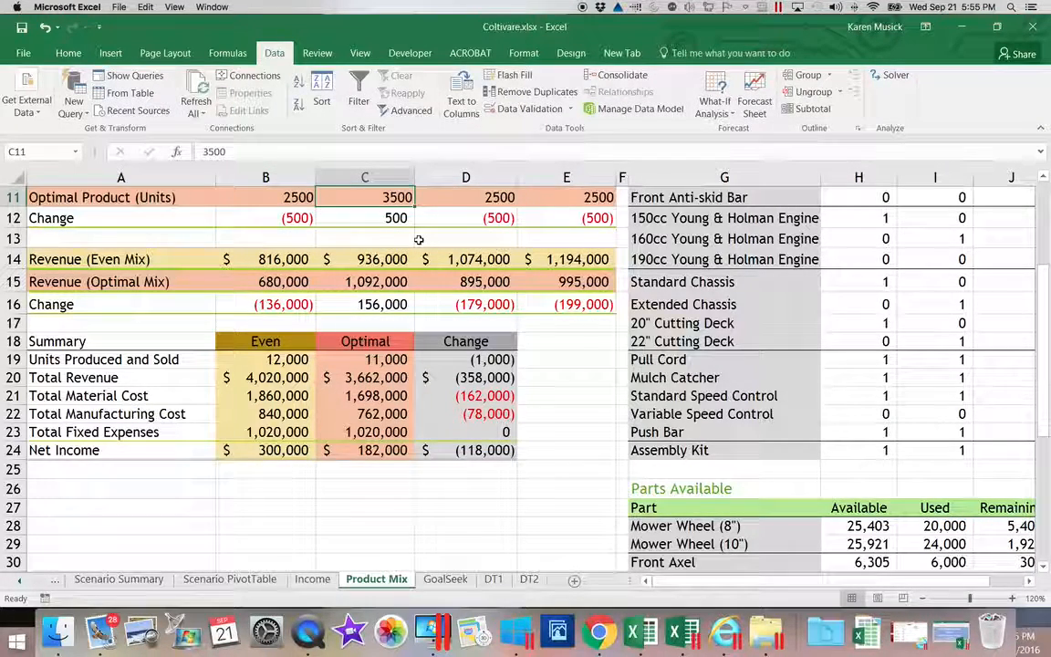
text(2500)
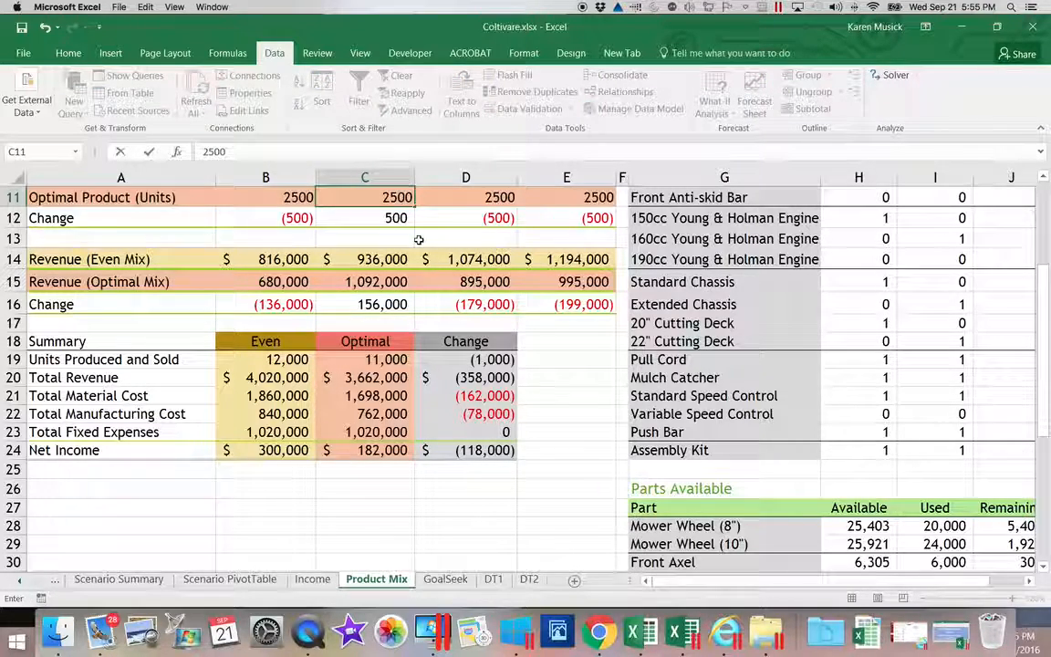
key(Tab)
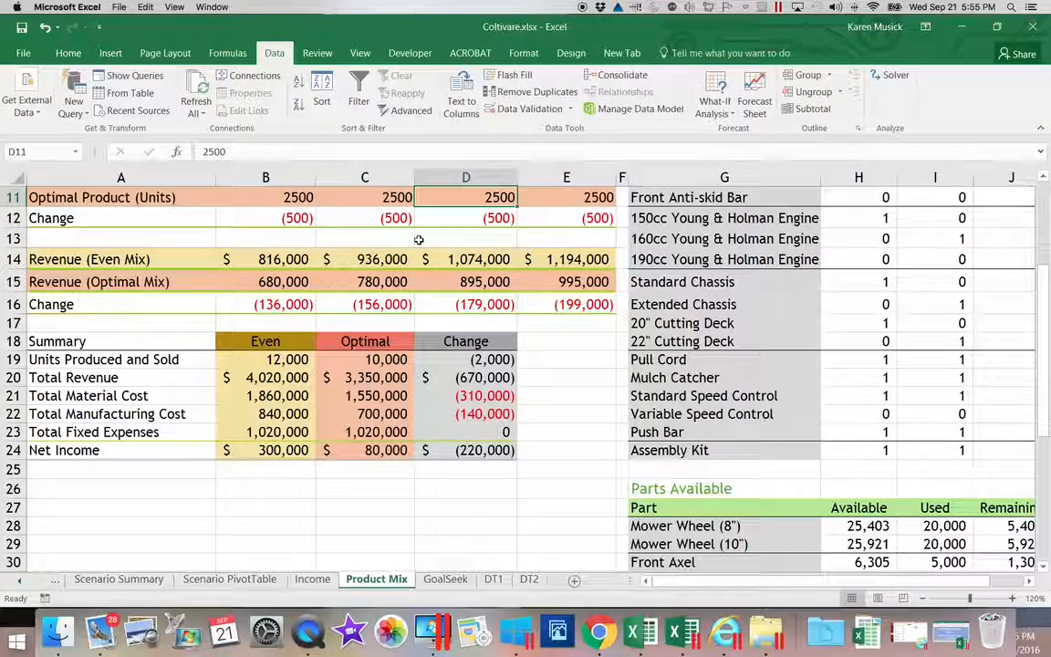
- Set the optimal product units for CL160AW and CL190AW to 3500 each
text(30)
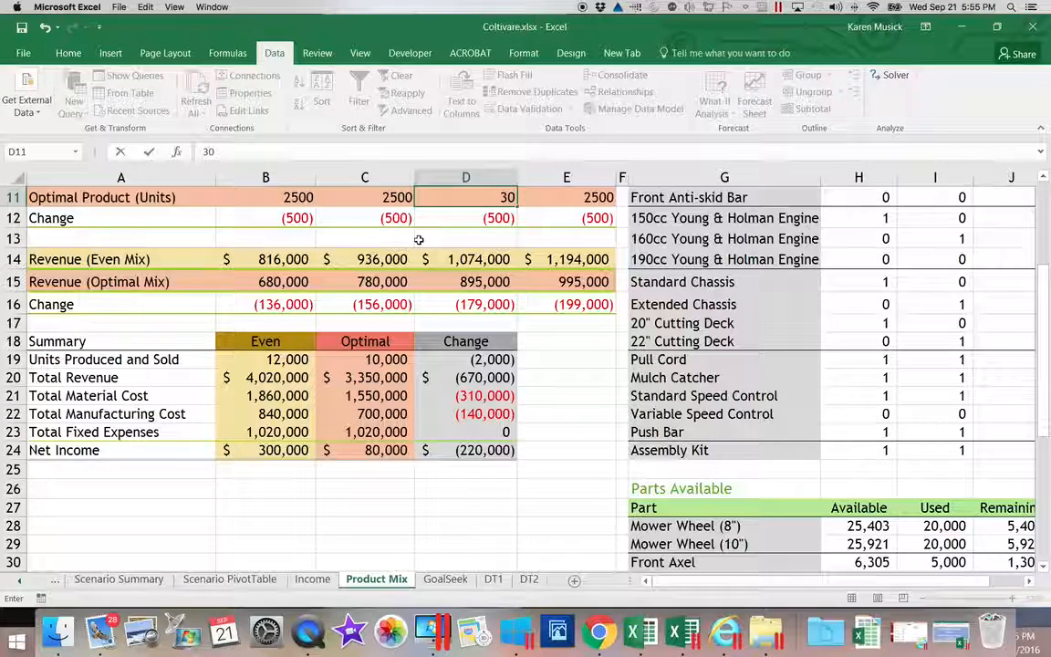
key(BackSpace)
text(500)
key(ctrl+Return)
key(Tab)
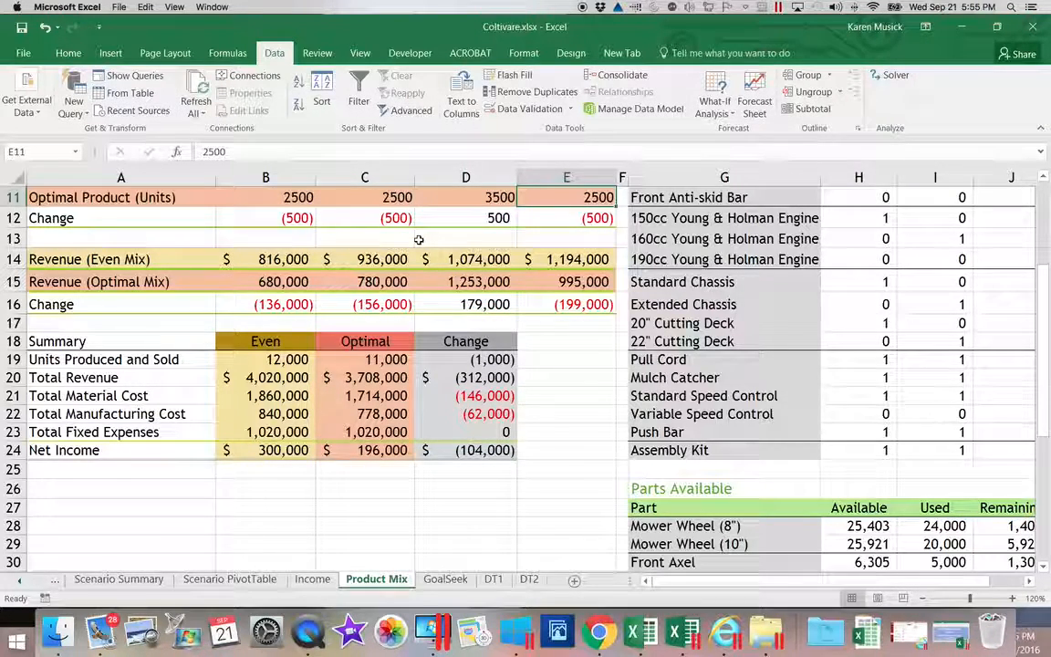
text(35)
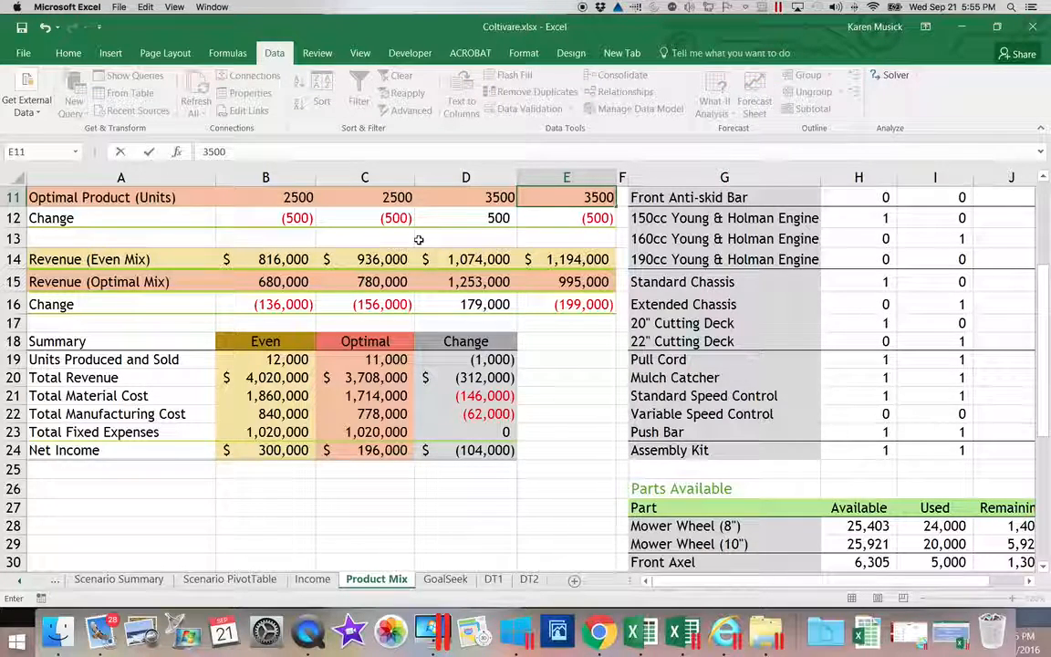
key(Return)
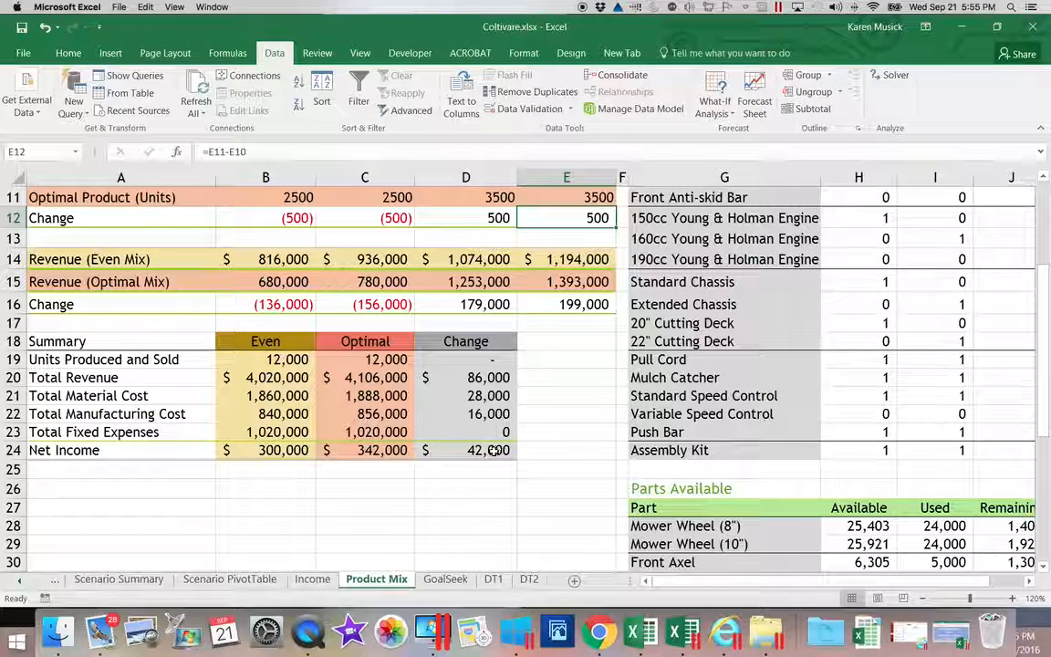
- Examine the Parts Available table for part shortages and relate them to the optimal units of CL160AW and CL190AW
click(1029, 581)
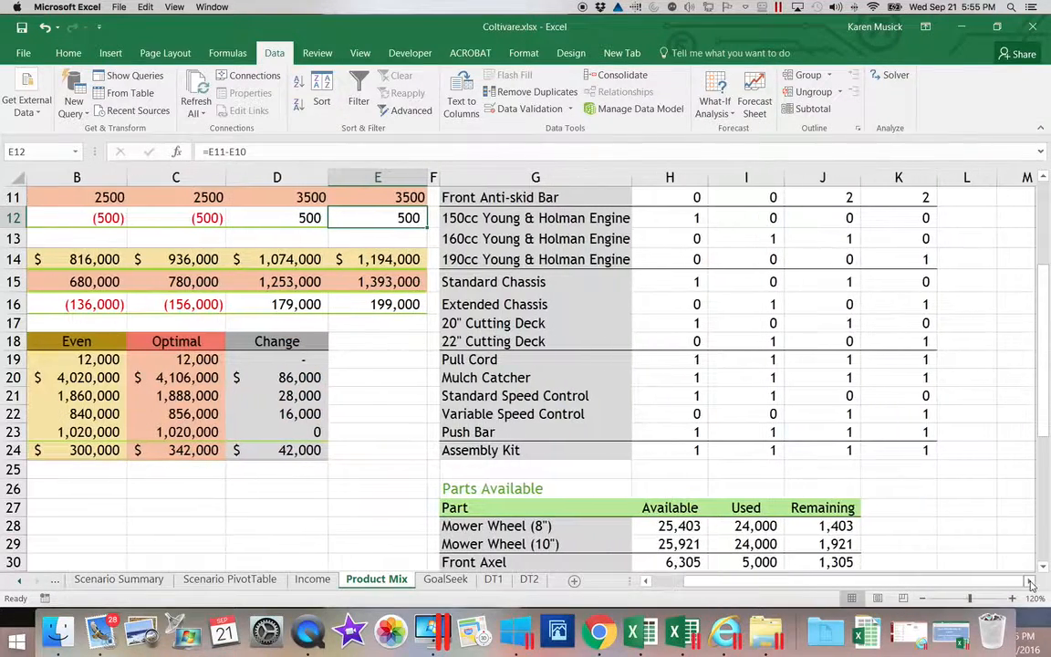
drag(1041, 418, 1039, 484)
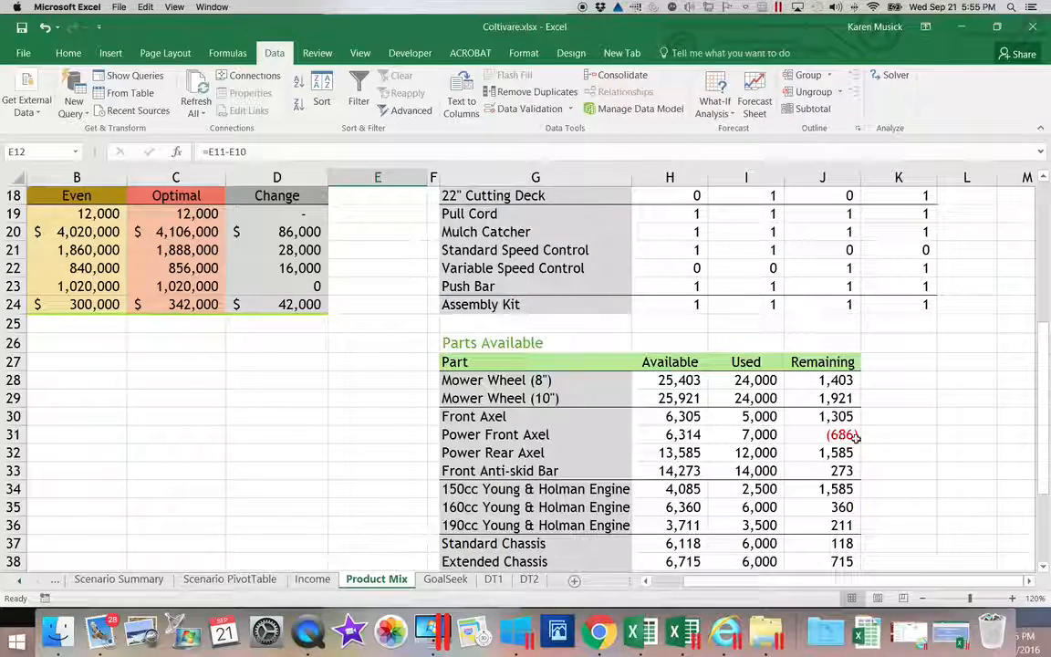
drag(1040, 461, 1040, 534)
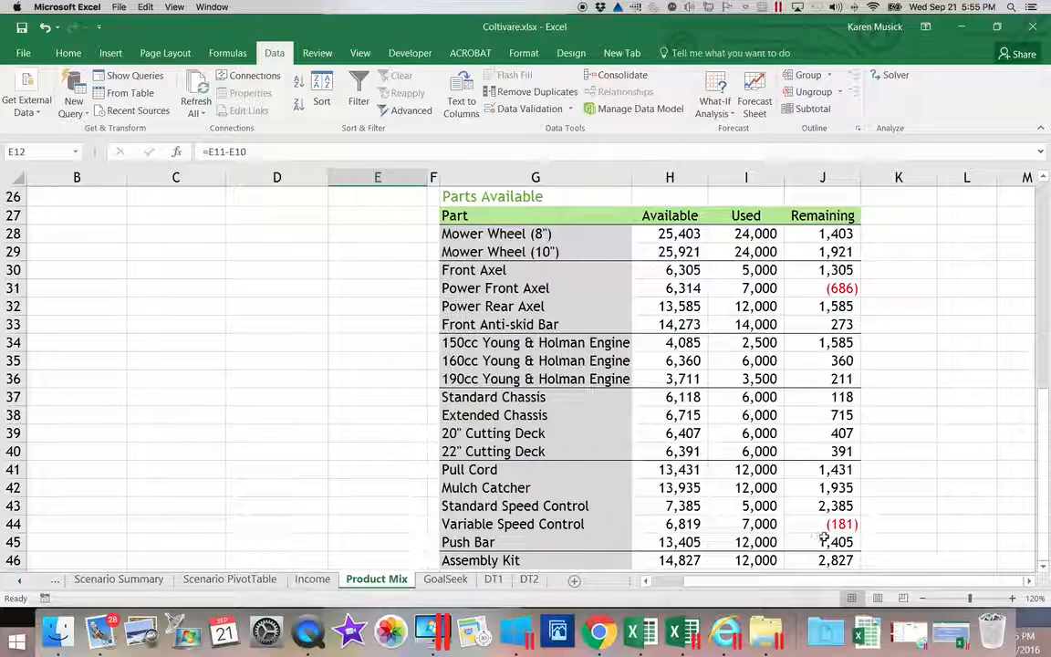
drag(1044, 546, 1041, 525)
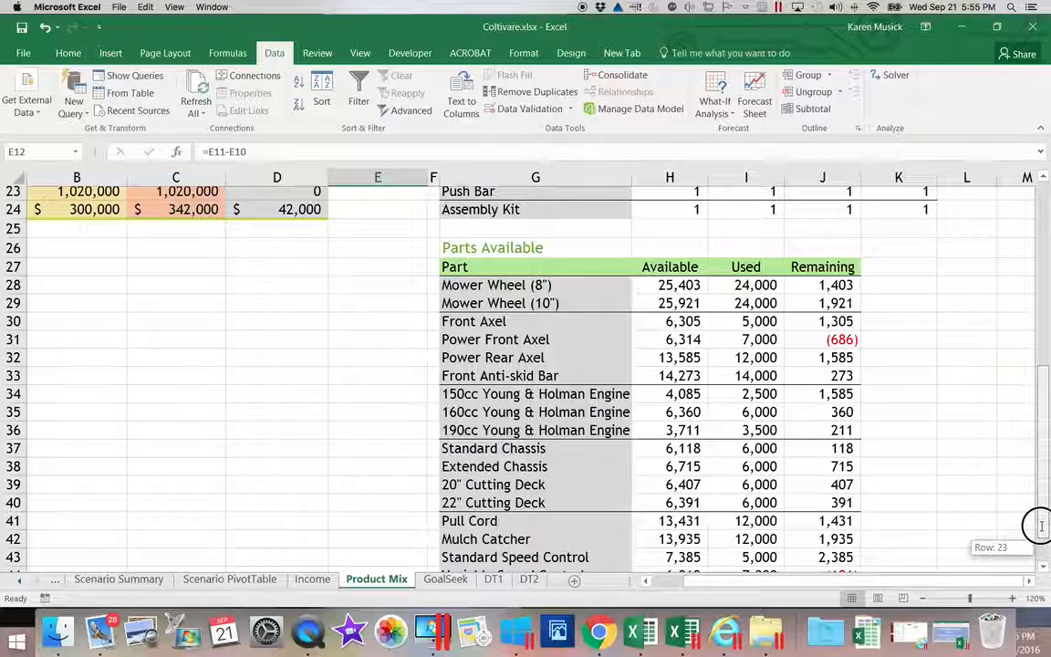
drag(1037, 527, 1040, 528)
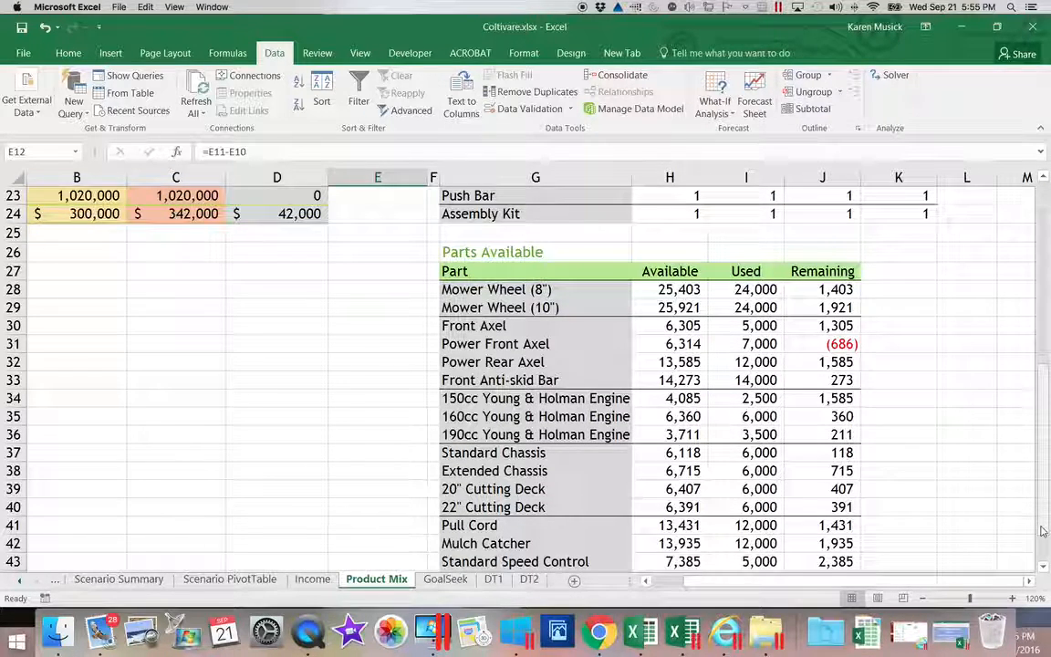
drag(1043, 450, 1046, 263)
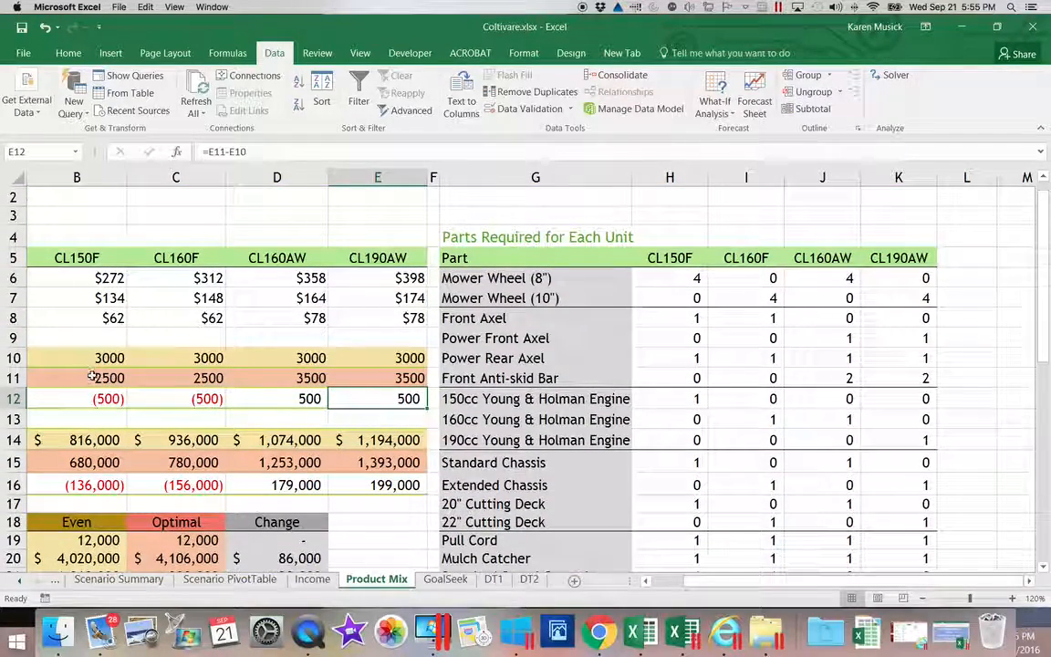
drag(274, 378, 360, 379)
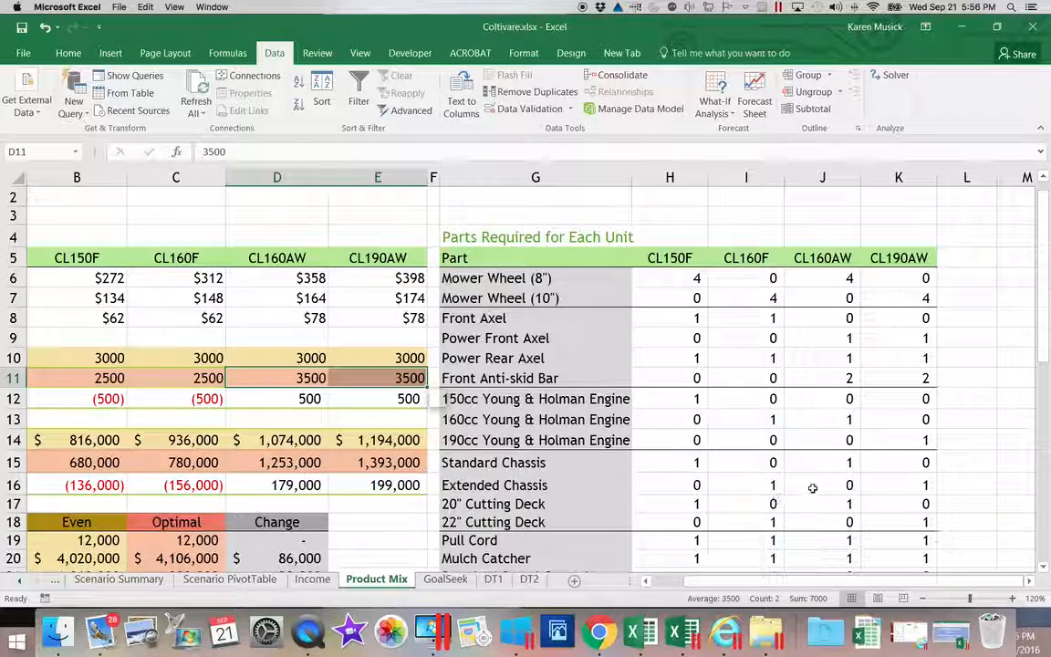
drag(1043, 358, 991, 466)
scroll(991, 467, down, 1)
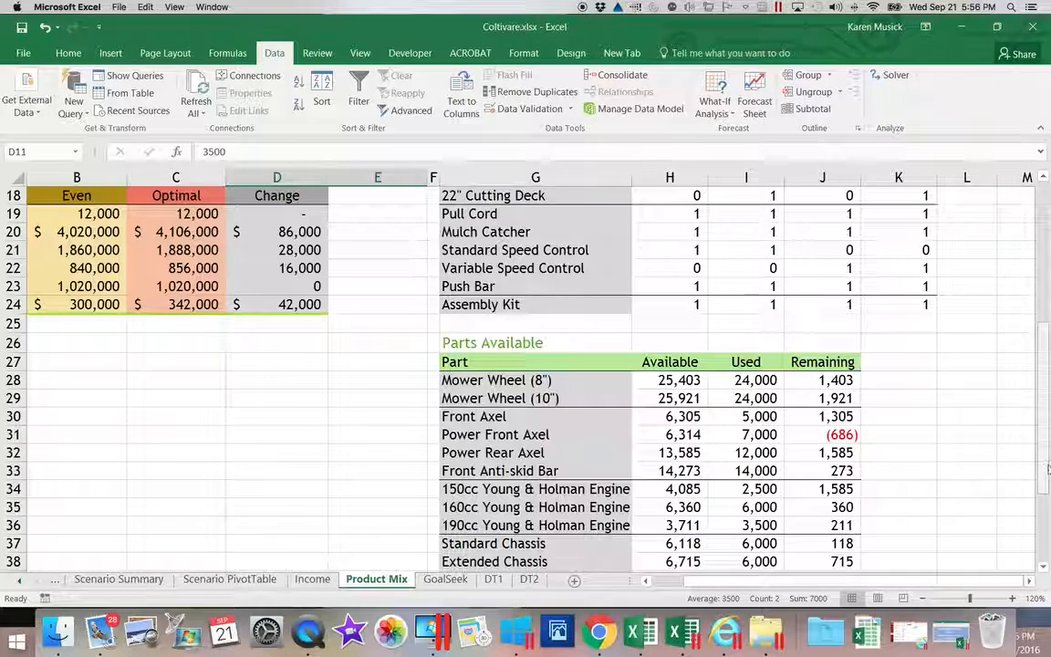
drag(1045, 481, 1043, 274)
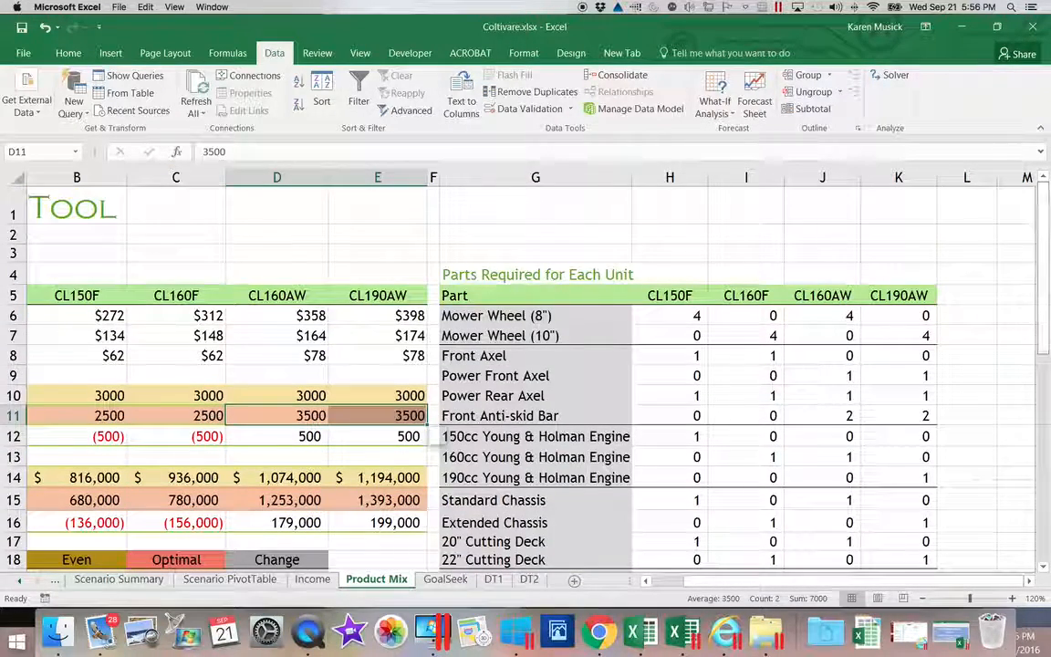
drag(750, 581, 741, 578)
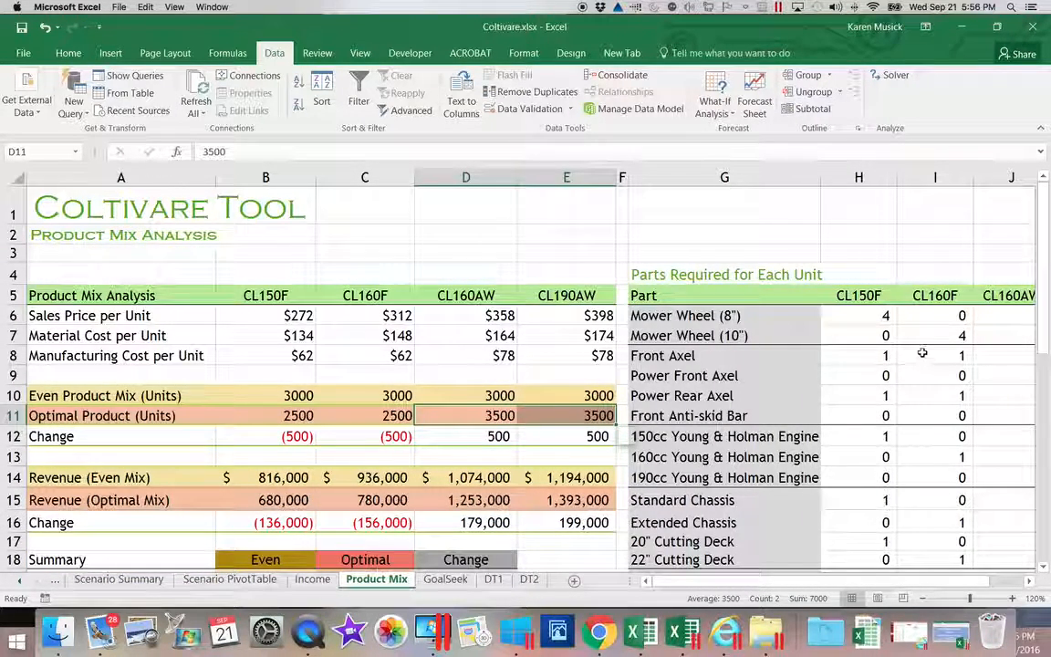
- Open Solver and set the objective to maximize the optimal mix's net income in C24
click(891, 78)
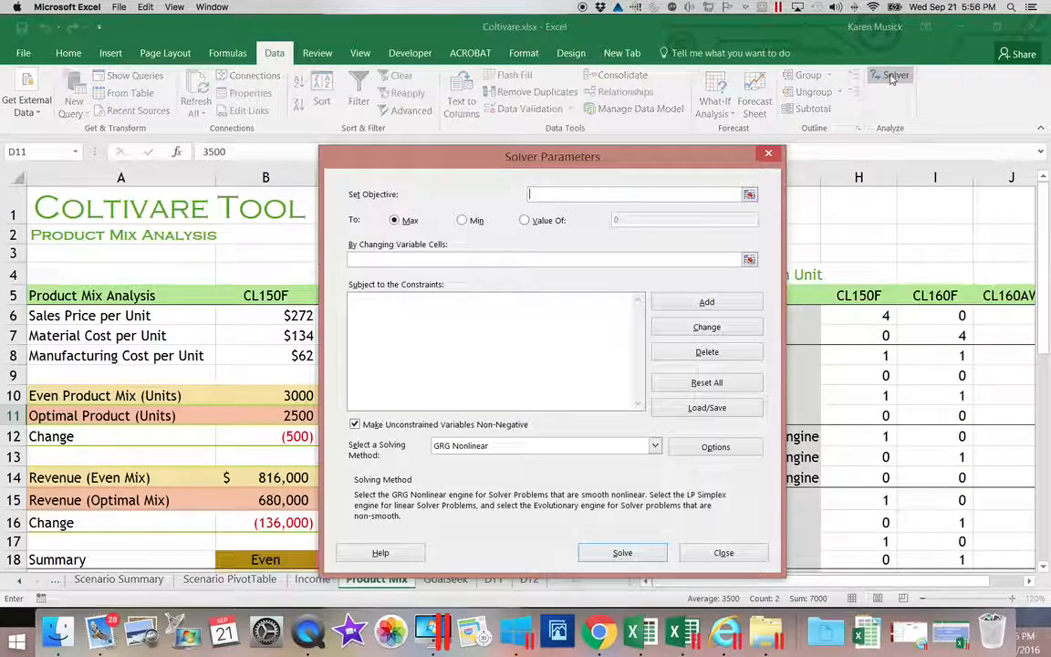
drag(641, 155, 867, 108)
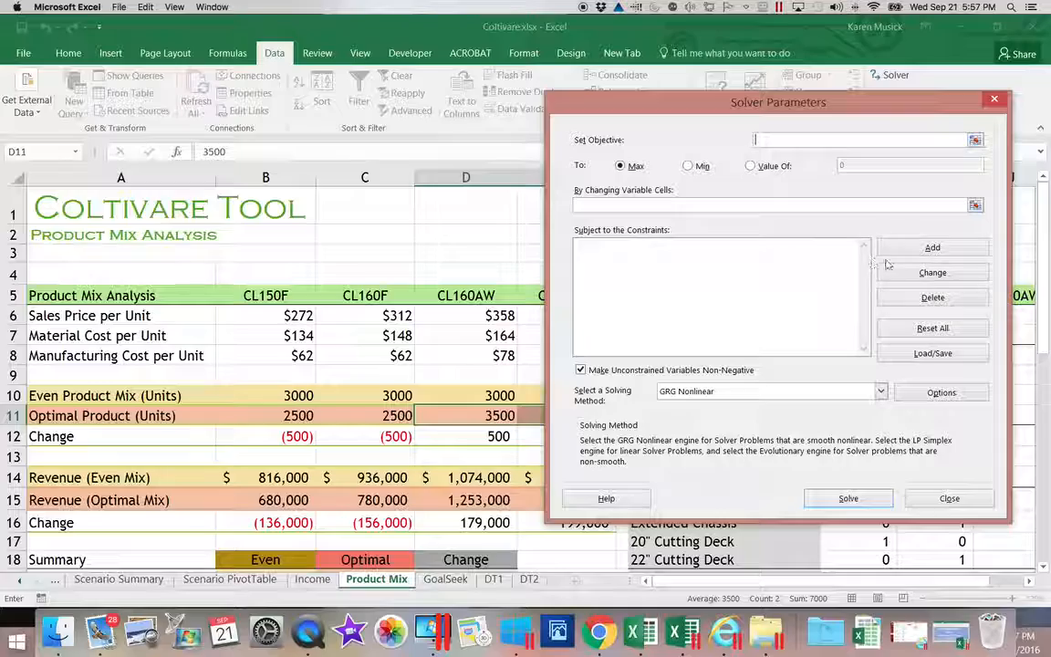
drag(1046, 288, 1036, 329)
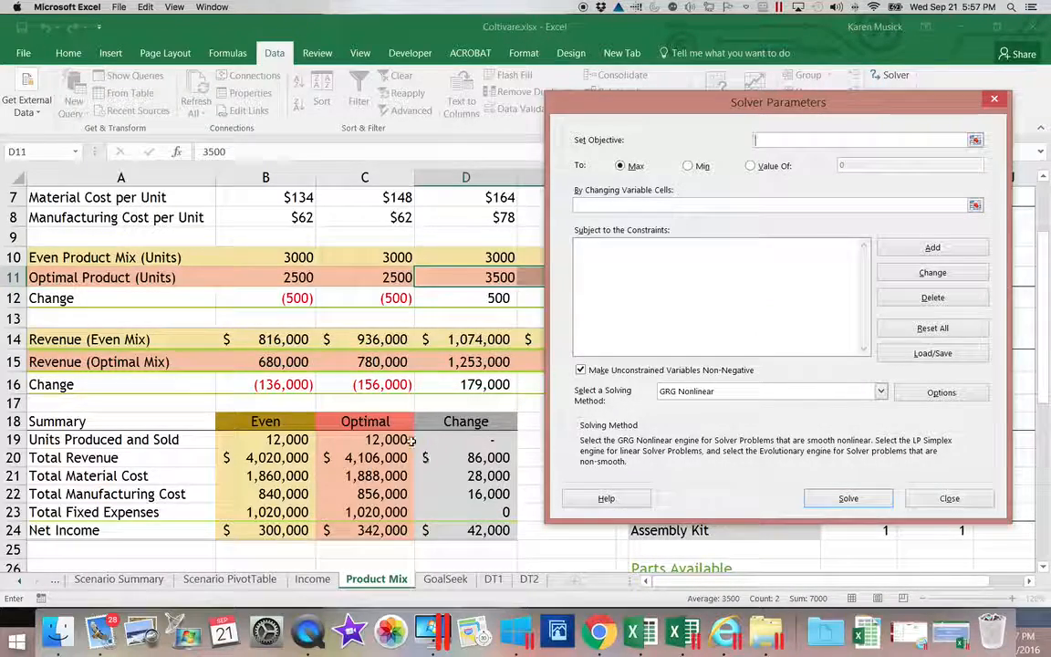
click(367, 533)
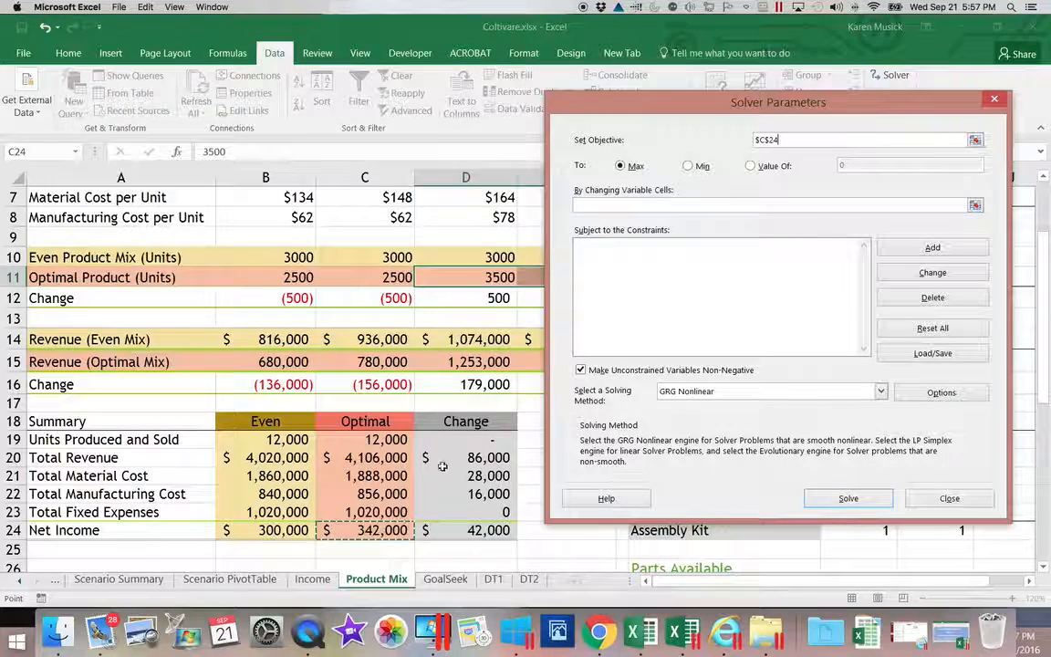
click(627, 168)
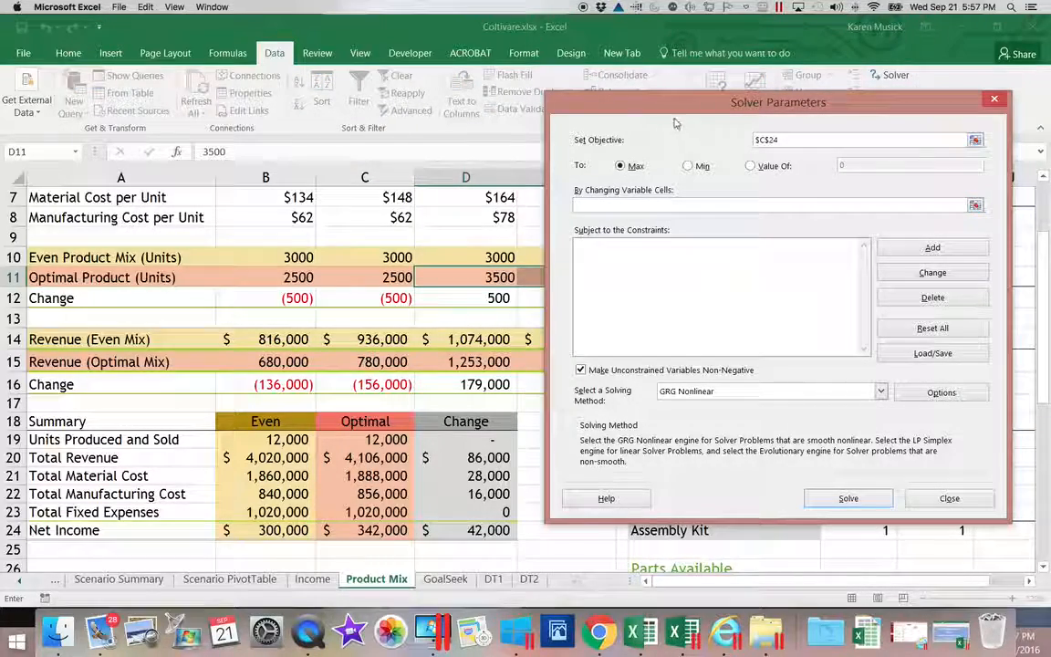
- Set Solver's changing variable cells to the optimal product units in B11:E11
drag(674, 104, 763, 129)
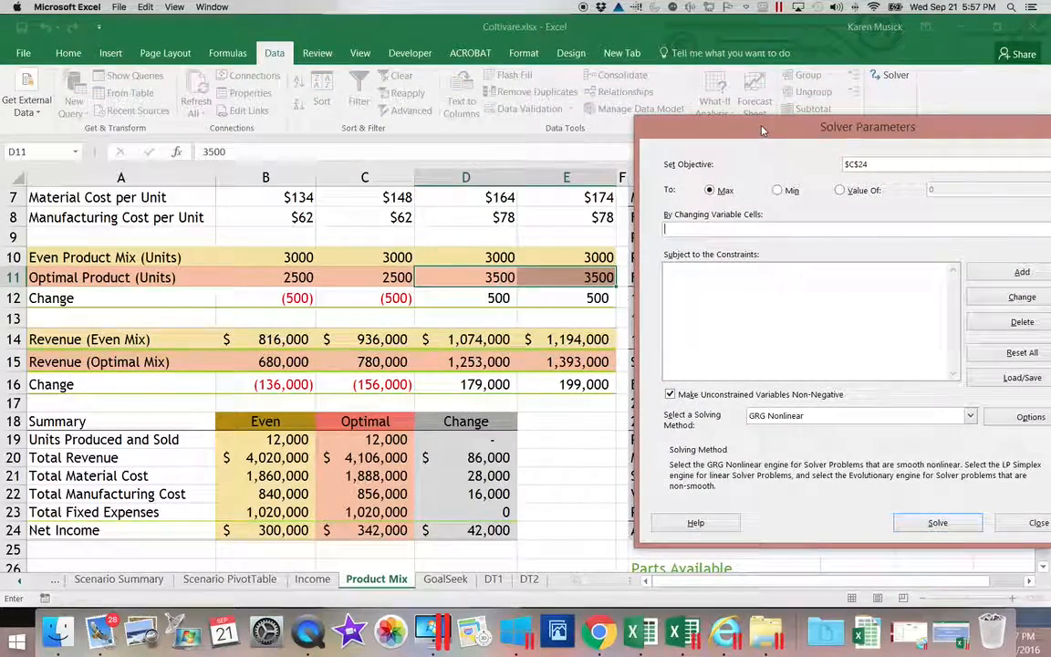
click(290, 279)
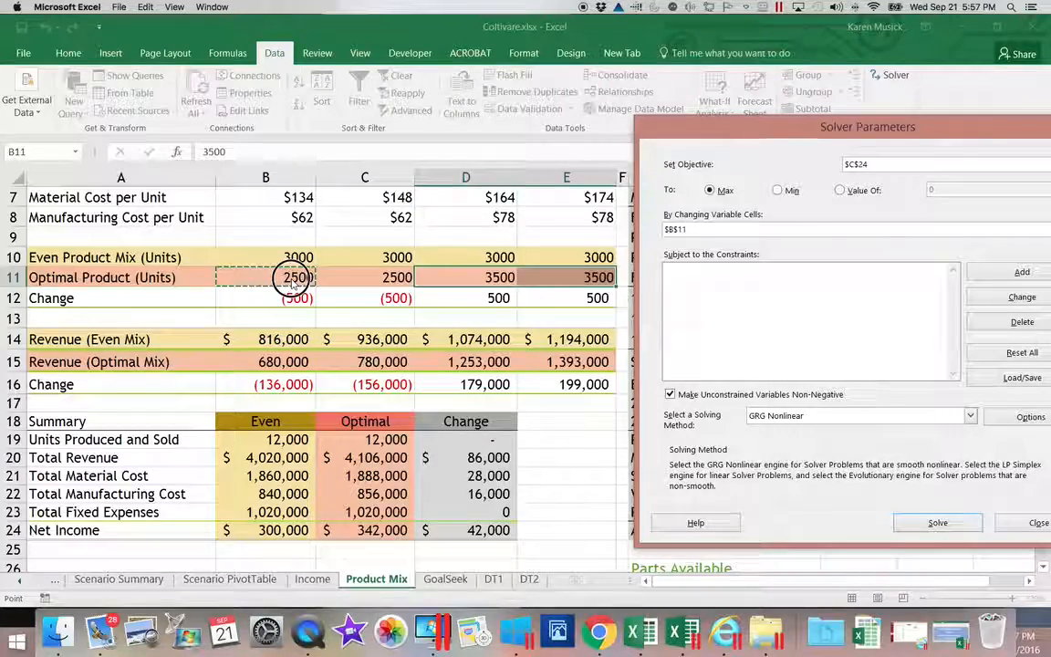
drag(290, 279, 540, 281)
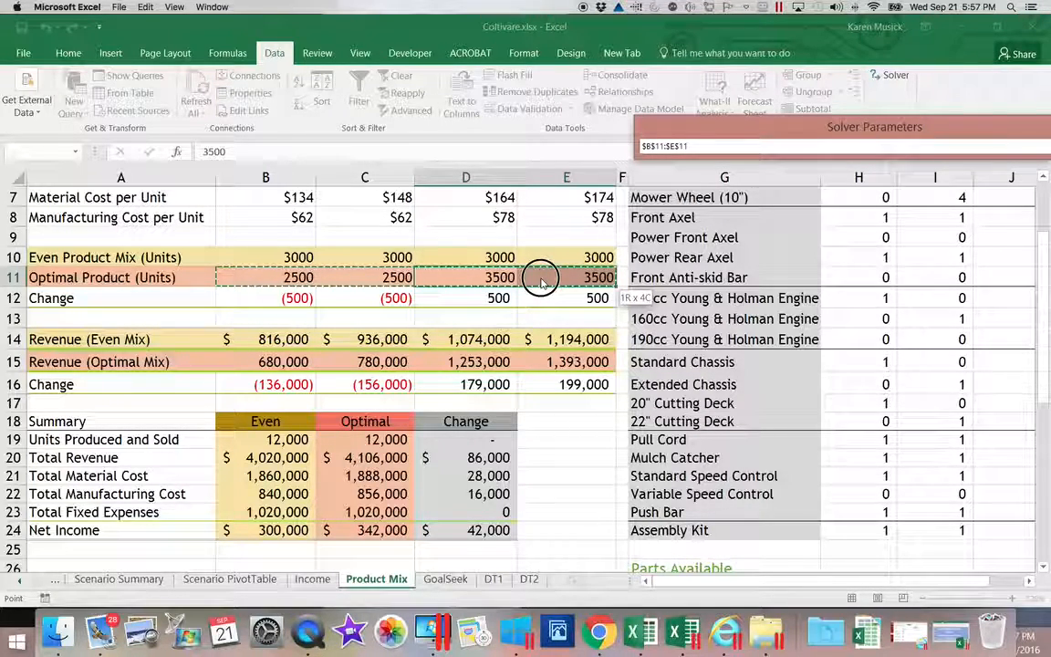
key(Return)
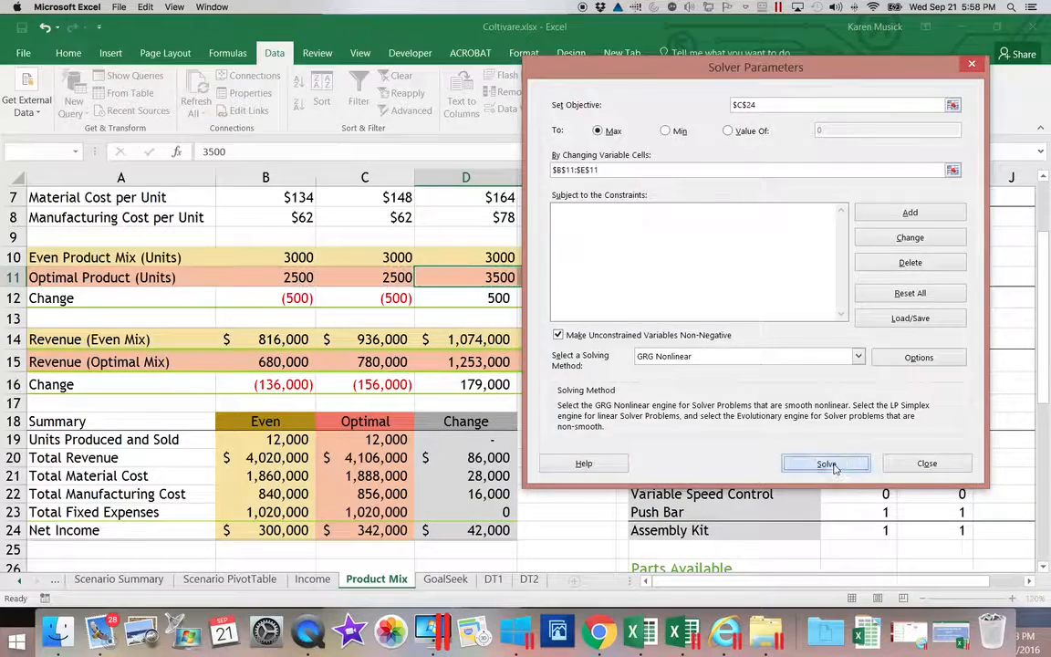
- Run Solver without any constraints and restore the original values
click(834, 467)
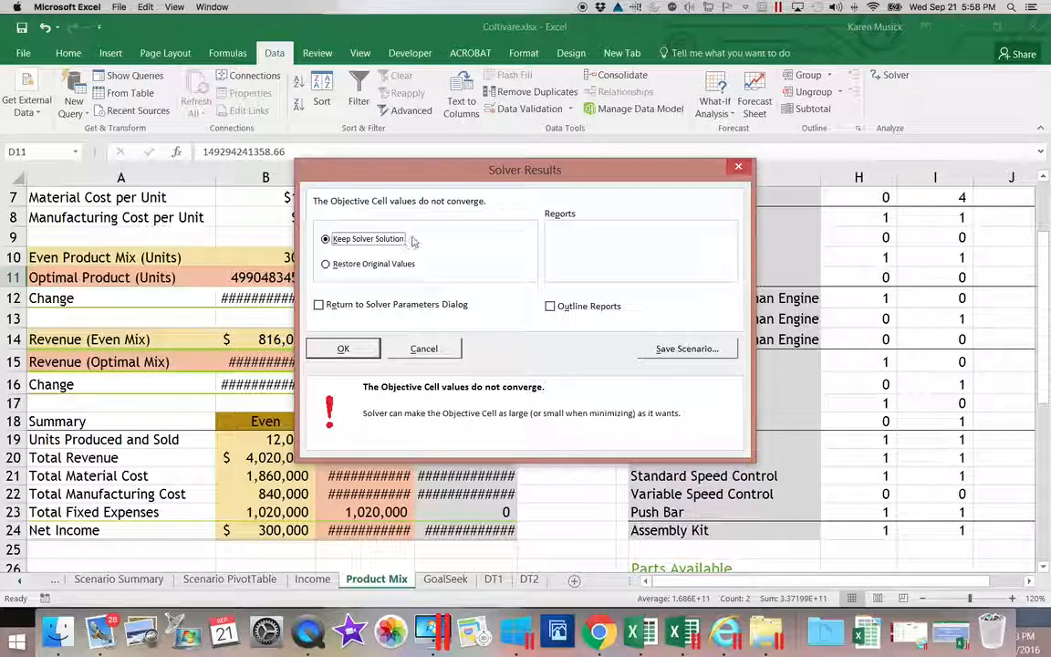
drag(424, 180, 671, 191)
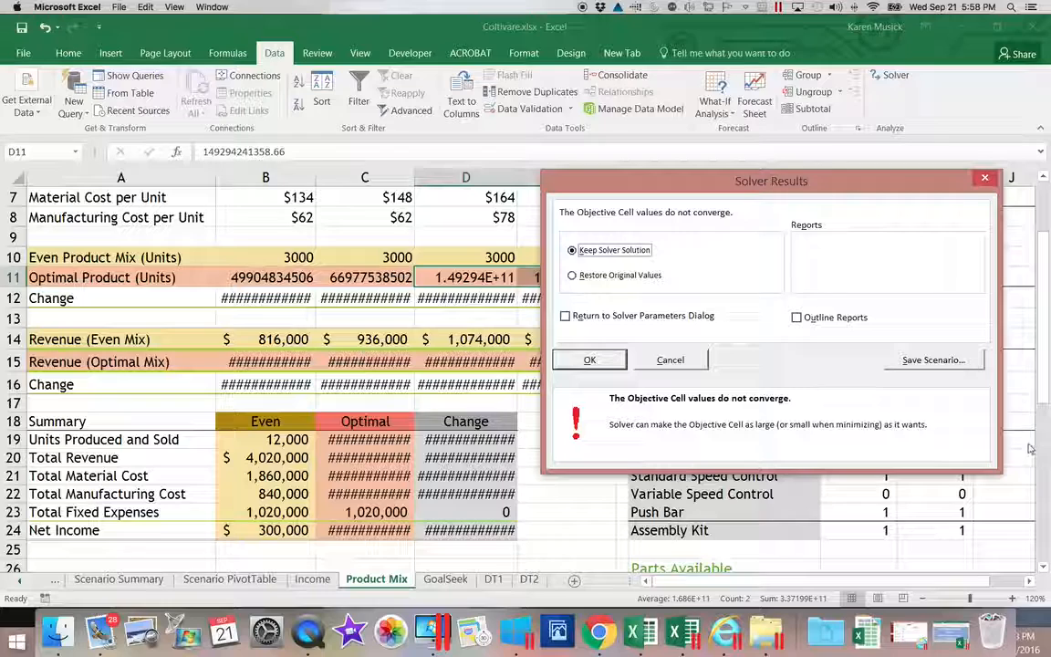
click(573, 275)
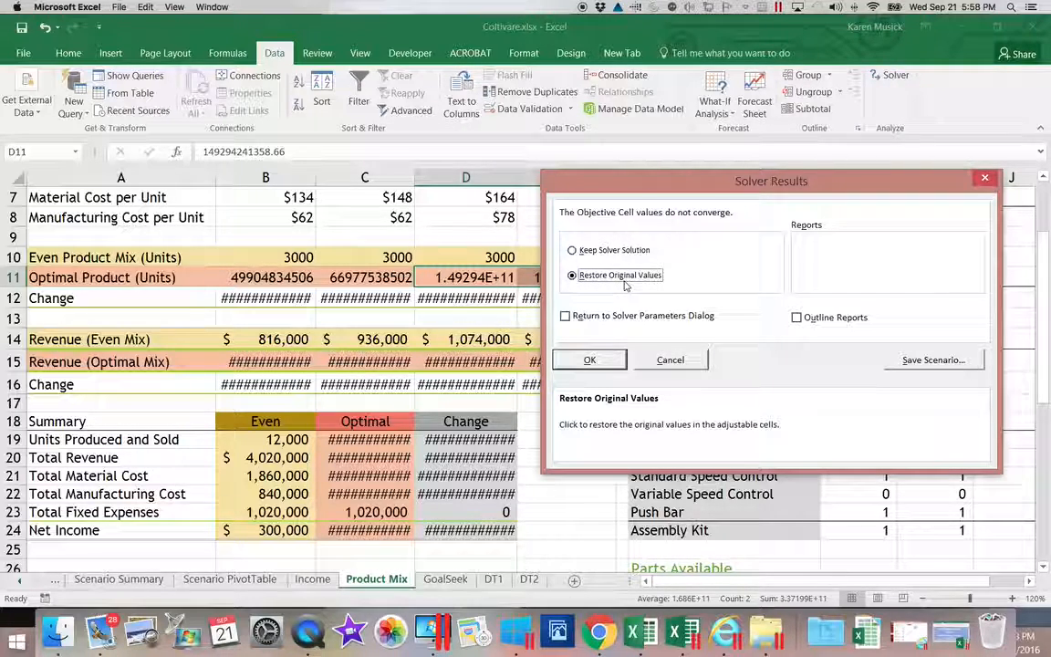
click(591, 360)
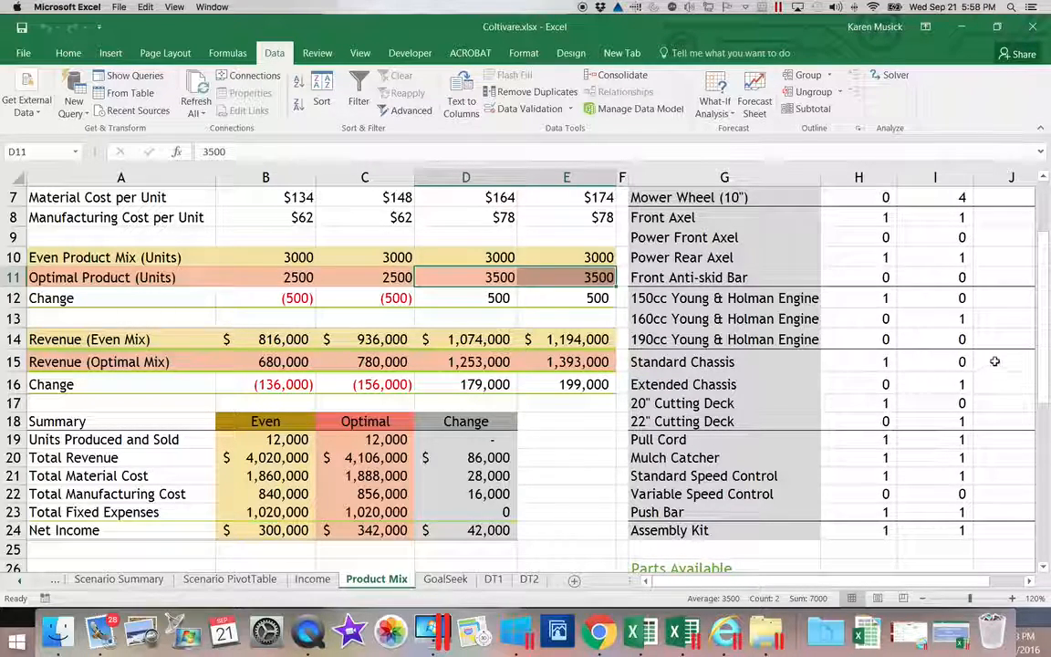
- Reopen Solver and add a constraint requiring the optimal units produced and sold in C19 to equal 12000
drag(1044, 365, 1045, 235)
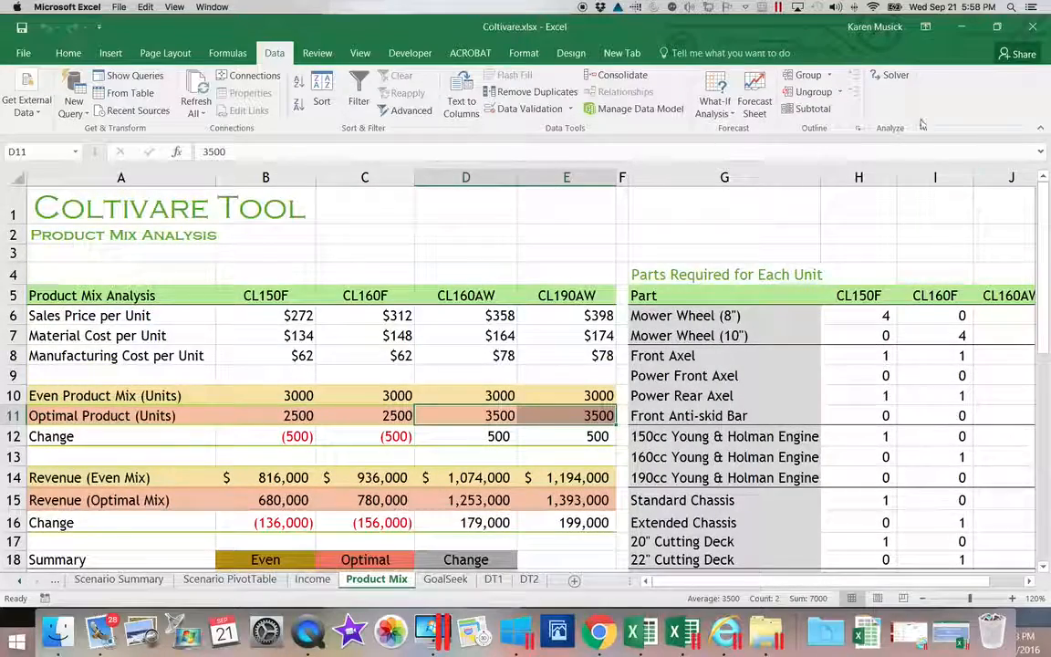
click(892, 78)
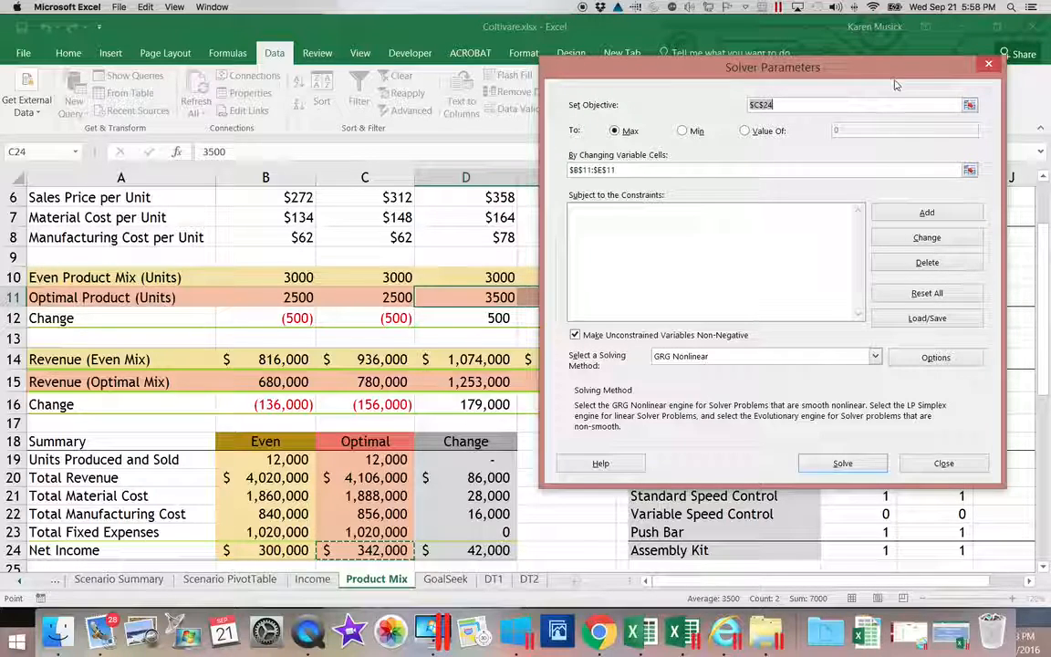
click(742, 222)
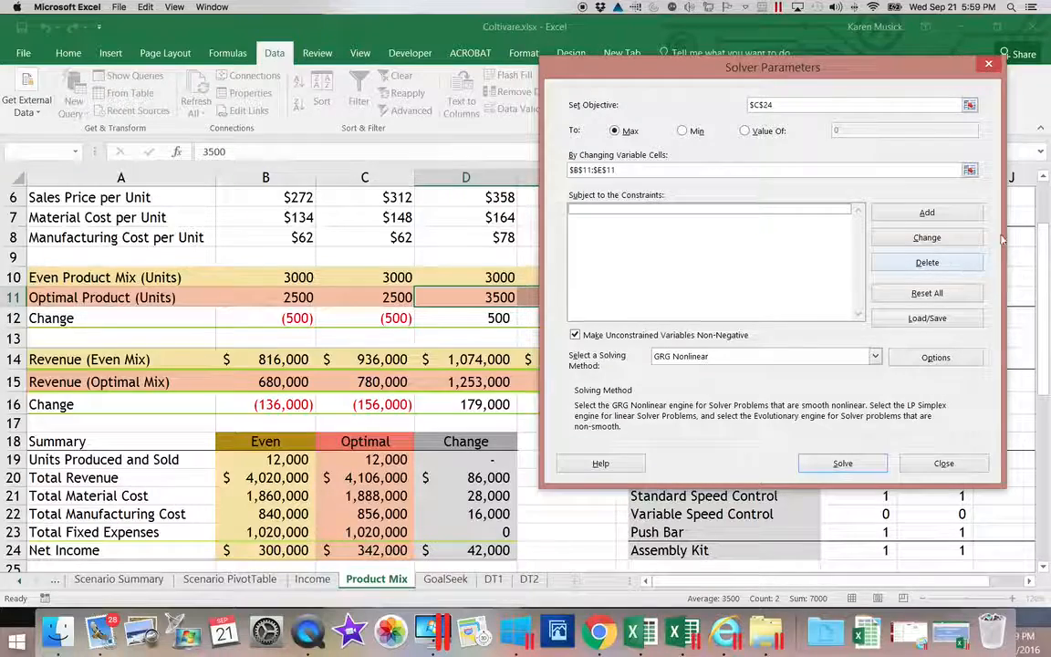
click(927, 212)
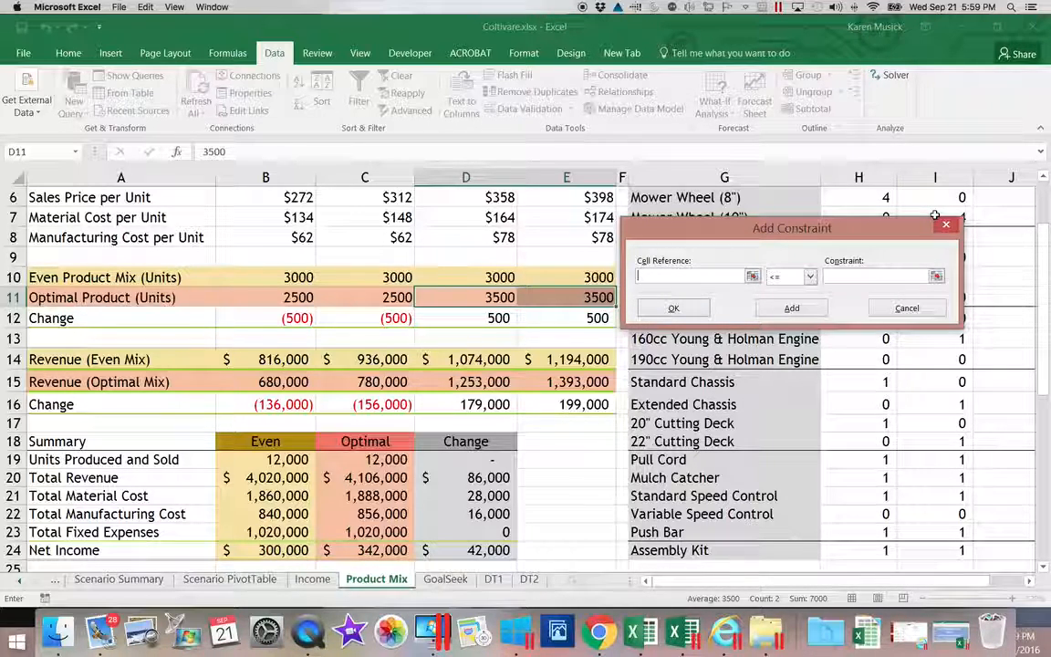
scroll(934, 216, right, 2)
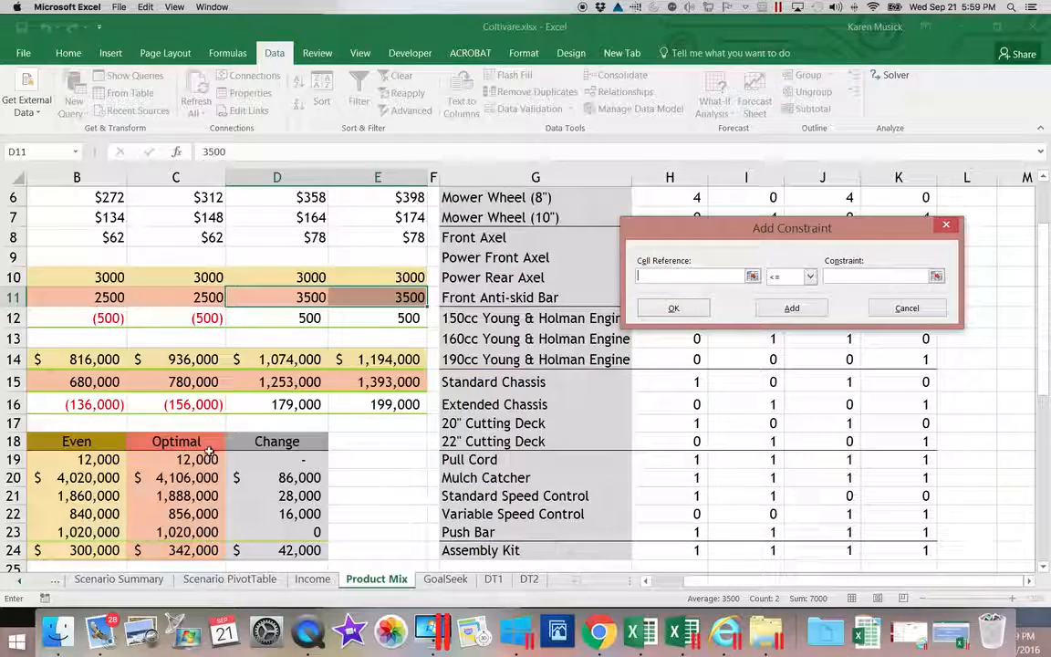
click(182, 459)
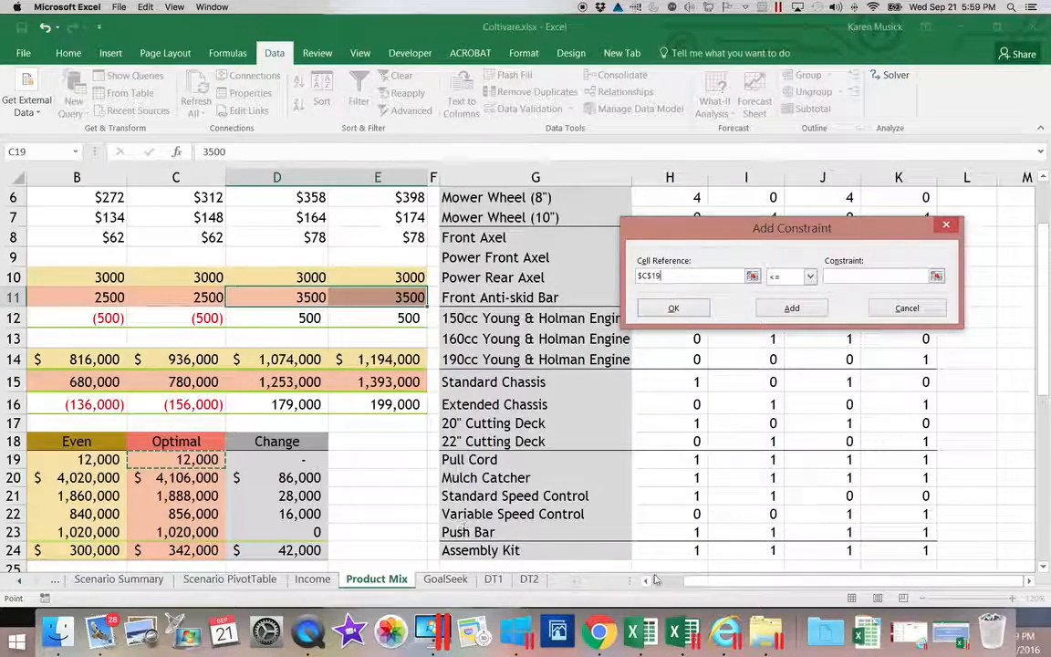
scroll(675, 579, left, 2)
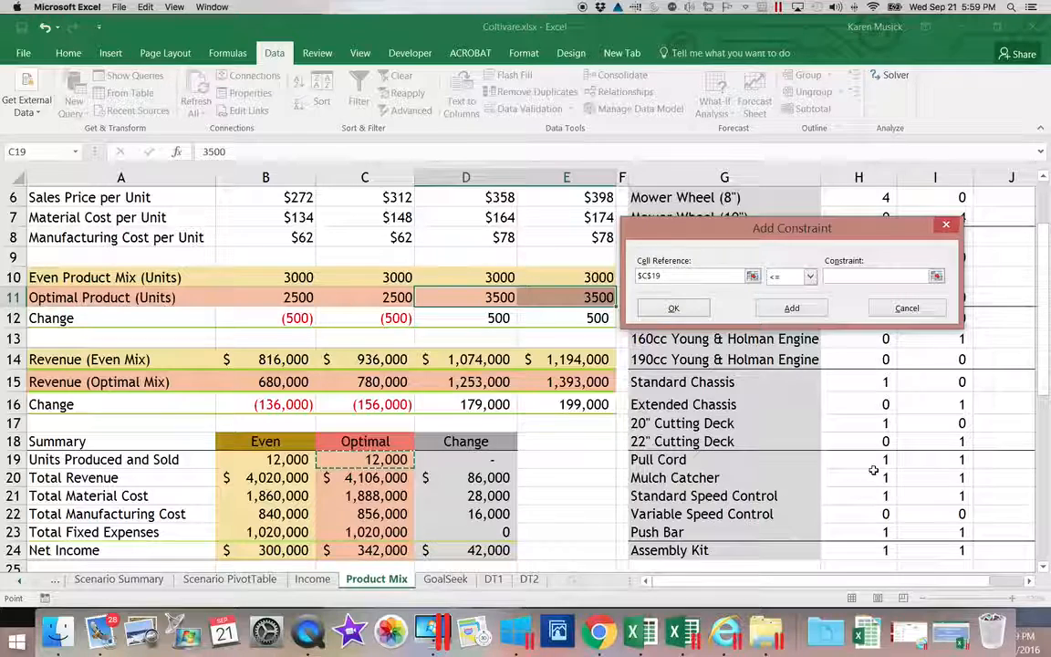
click(809, 276)
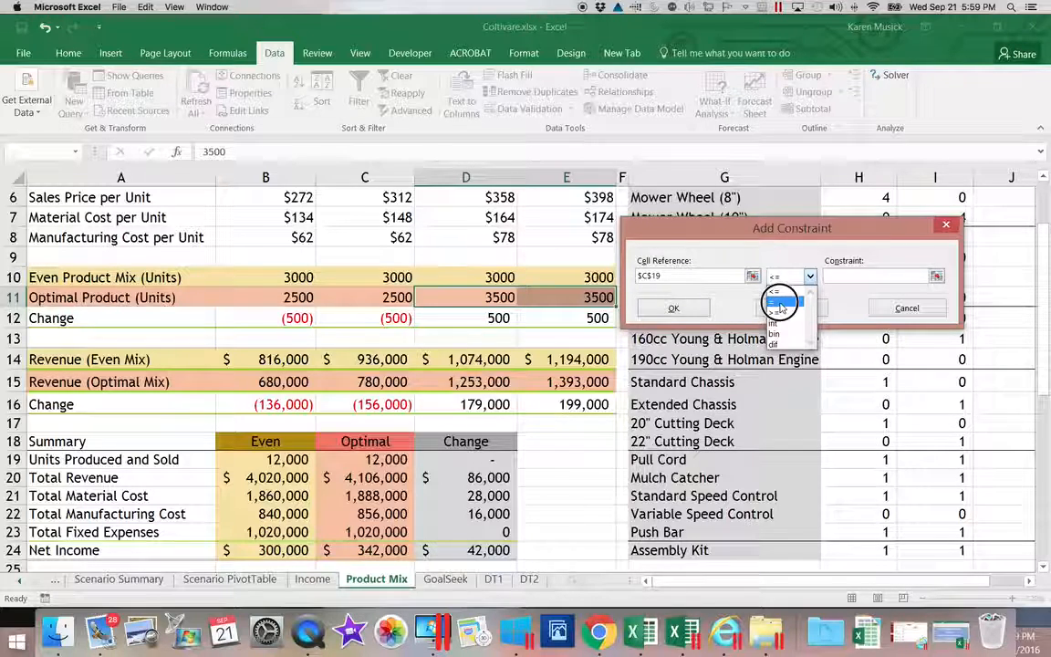
click(780, 304)
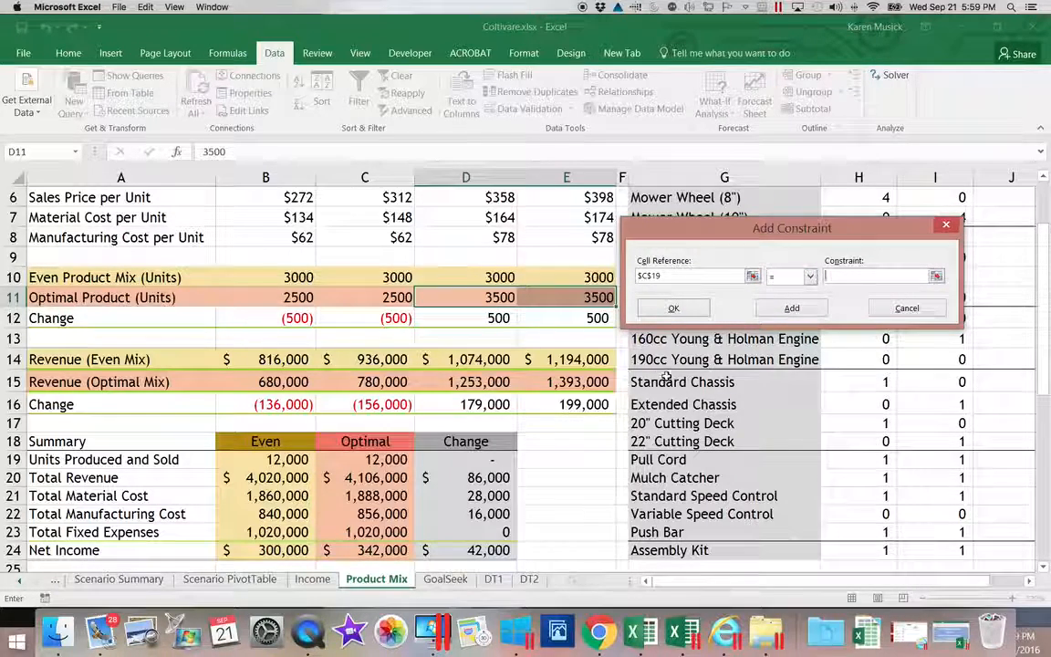
text(12000)
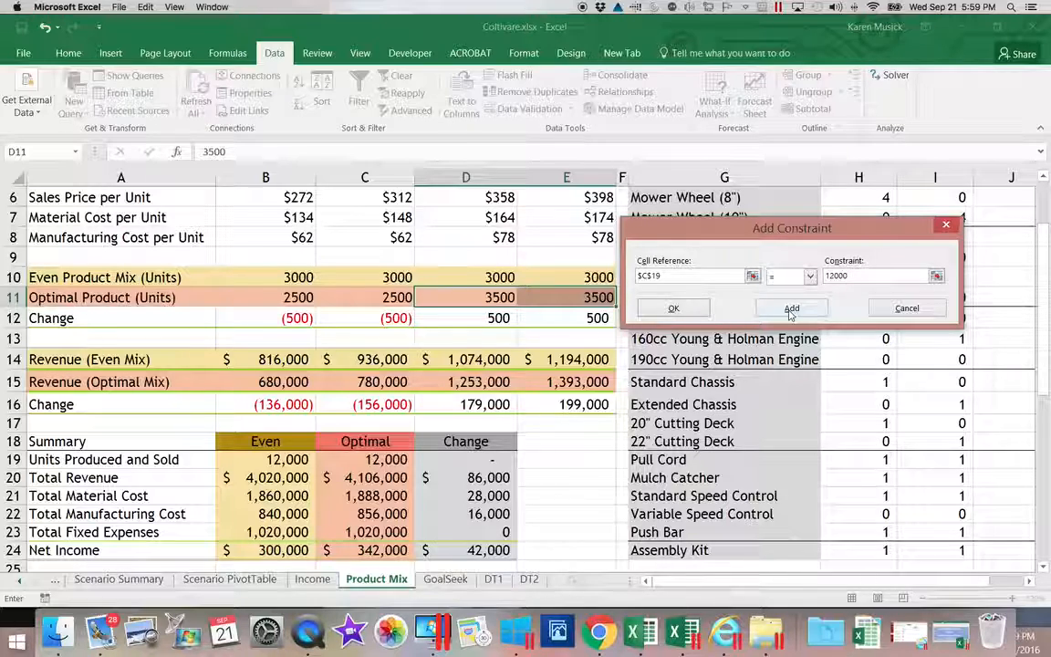
click(688, 311)
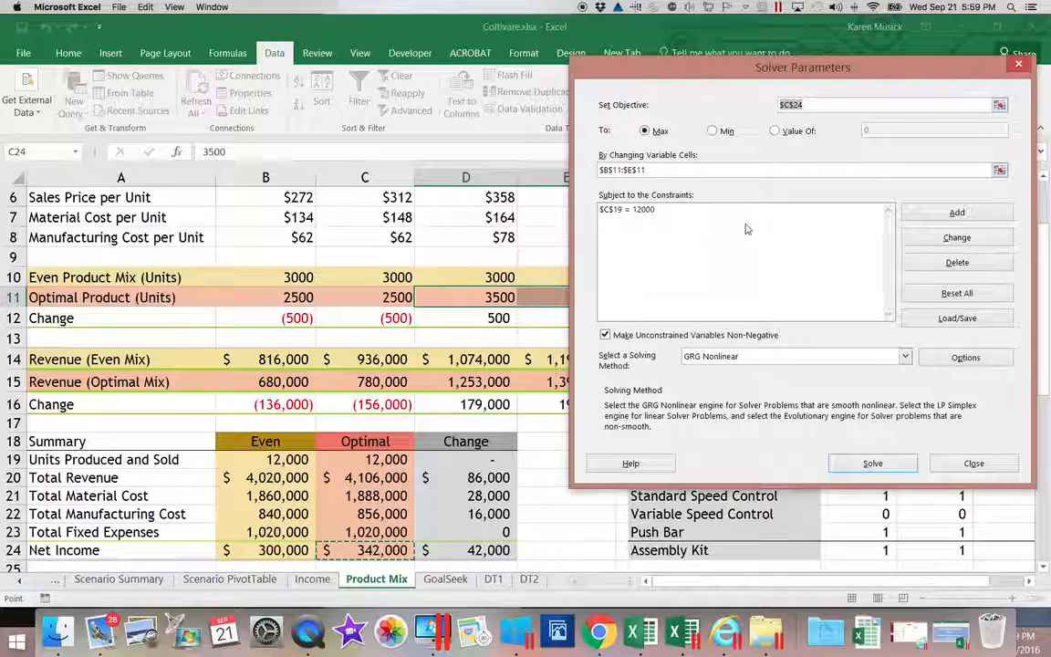
- Add a Solver constraint requiring the optimal product units in B11:E11 to be at least 2500
click(953, 214)
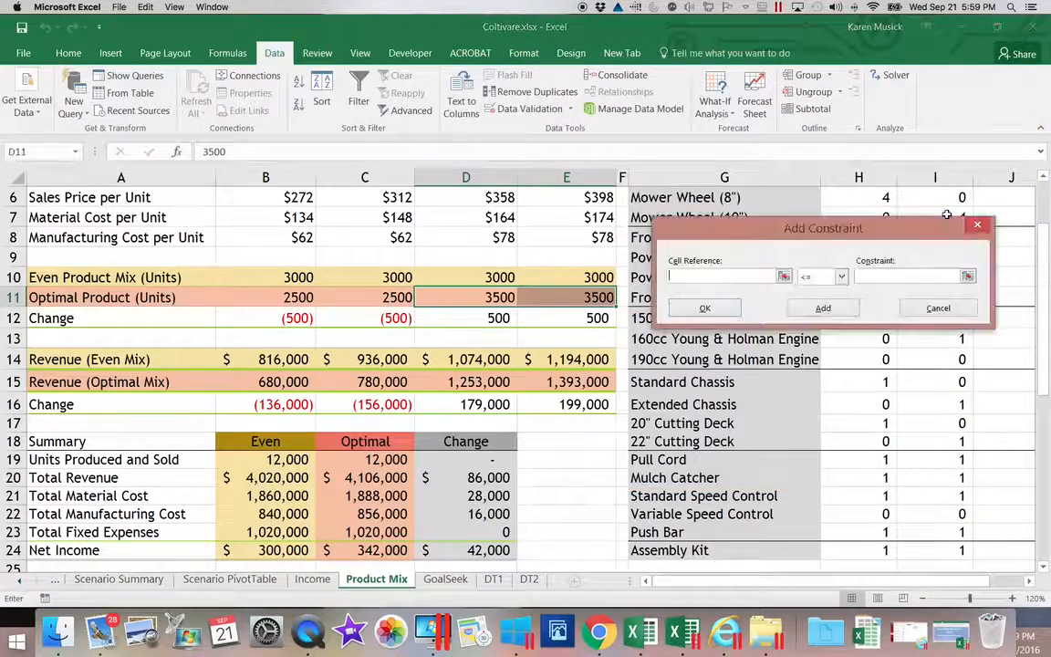
drag(882, 233, 574, 150)
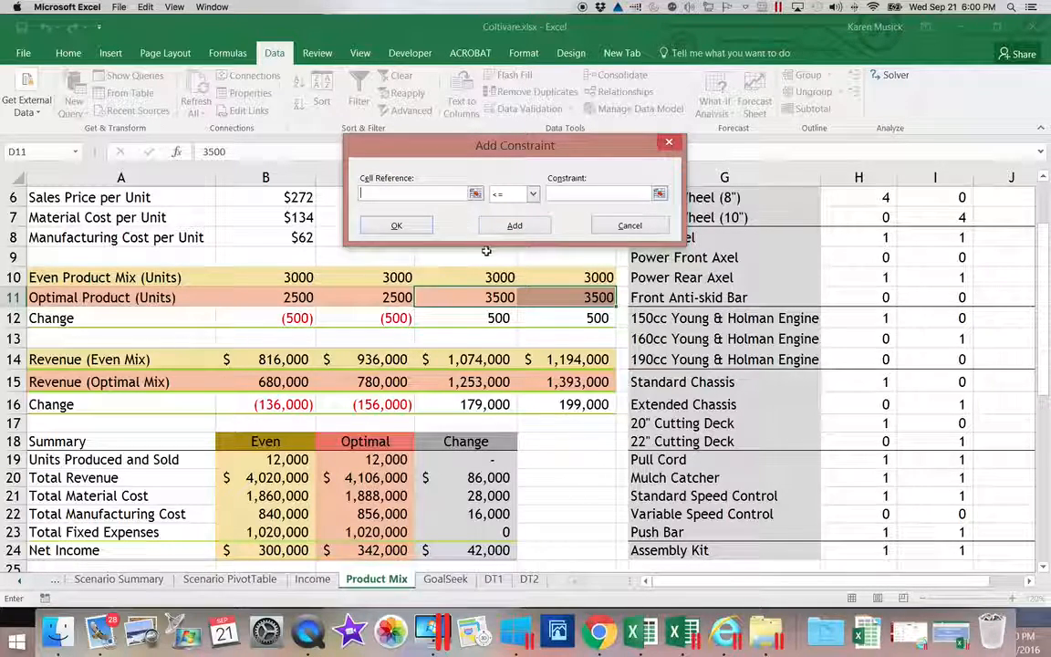
drag(317, 290, 556, 293)
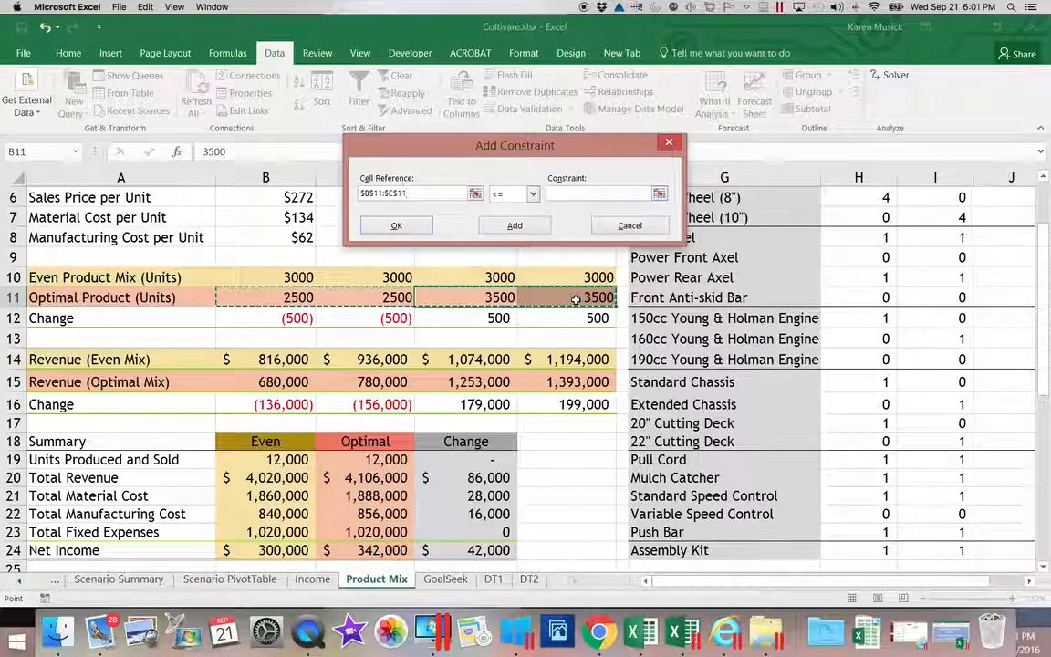
click(535, 194)
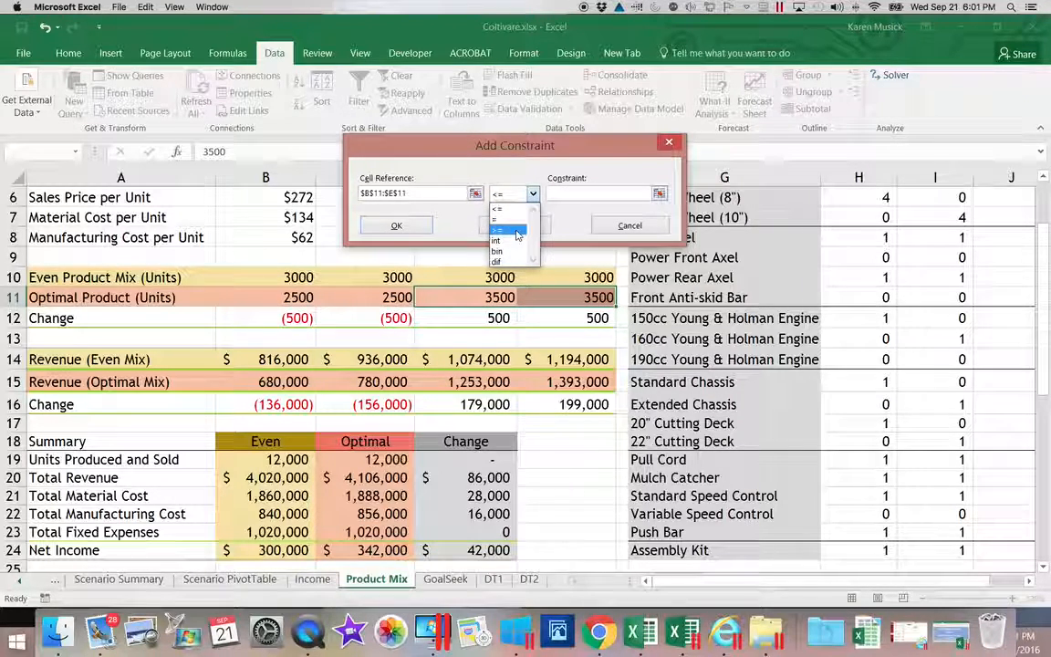
click(516, 231)
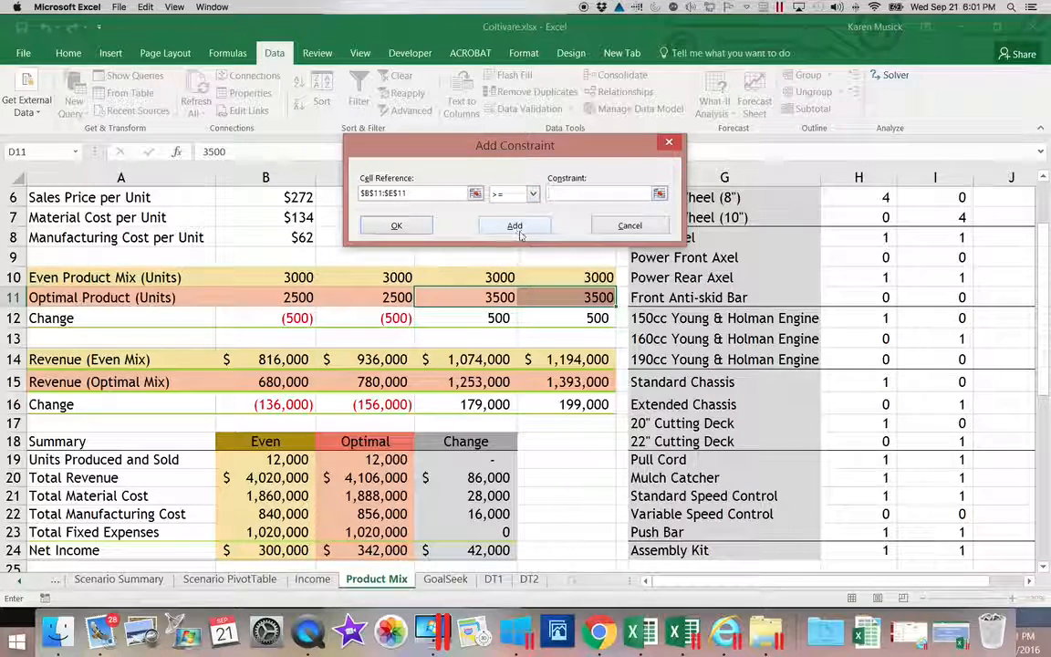
key(Tab)
text(2500)
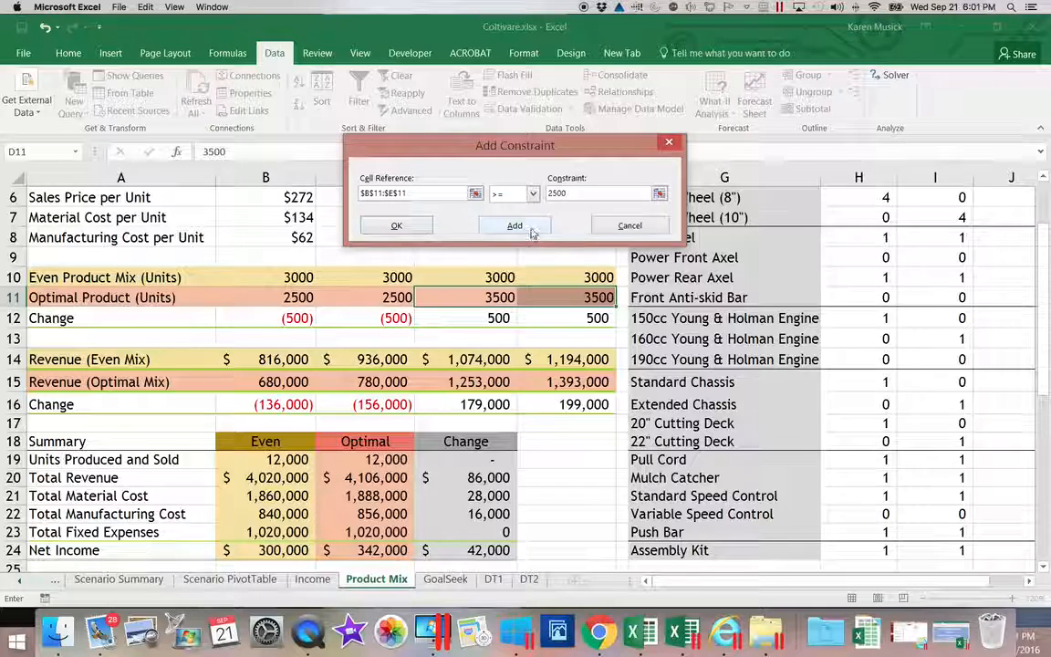
click(532, 232)
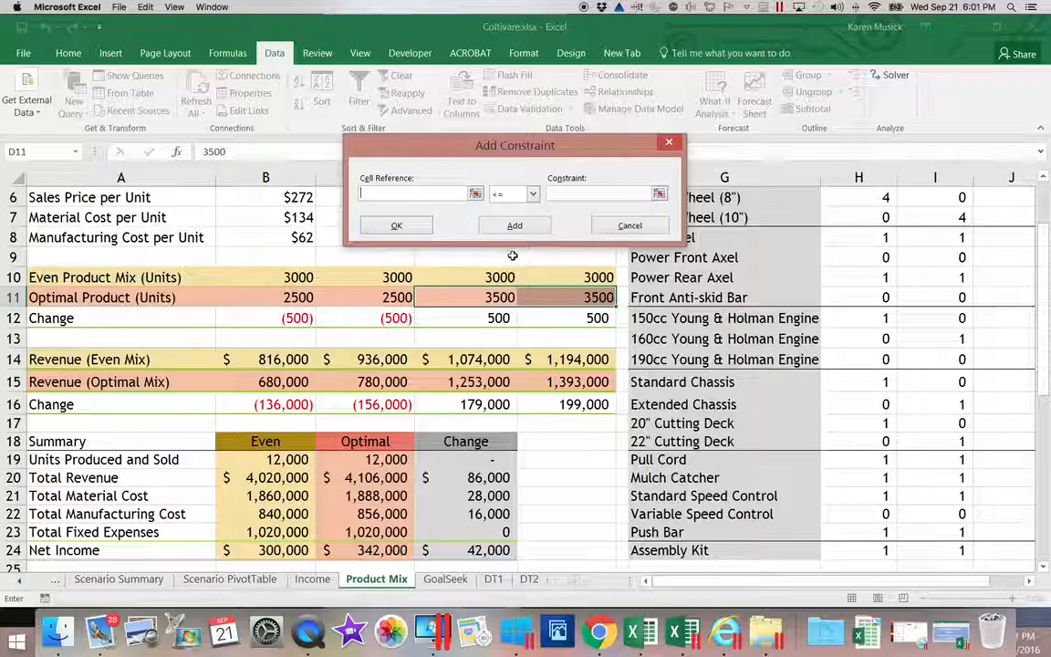
- Try to add a Solver constraint requiring the even product mix units in B10:E10 to be integers
drag(318, 277, 532, 278)
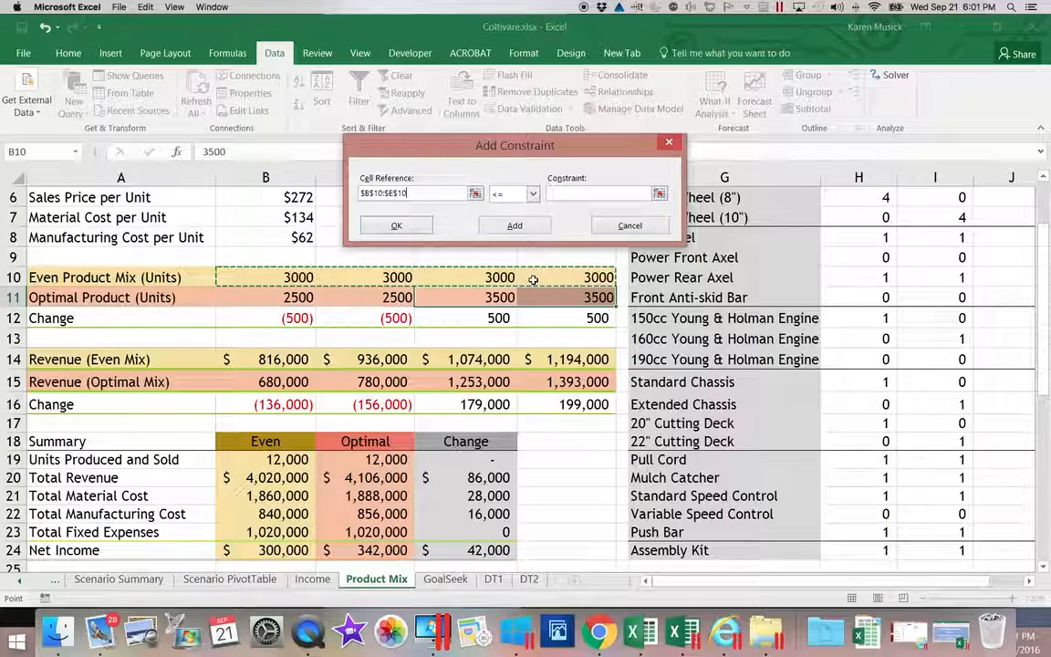
click(533, 195)
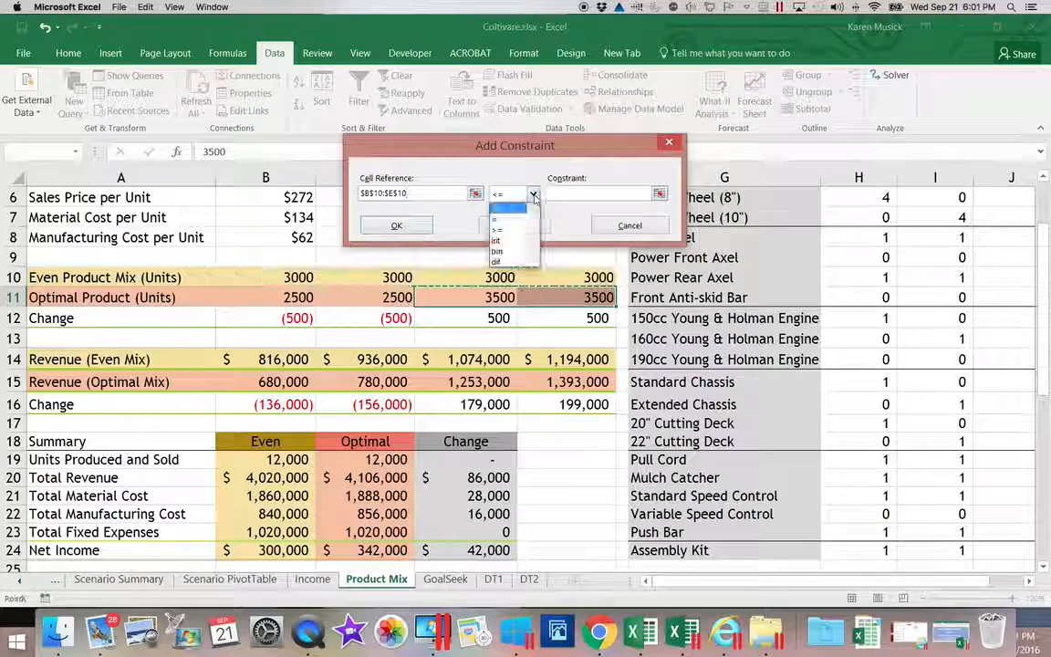
click(497, 242)
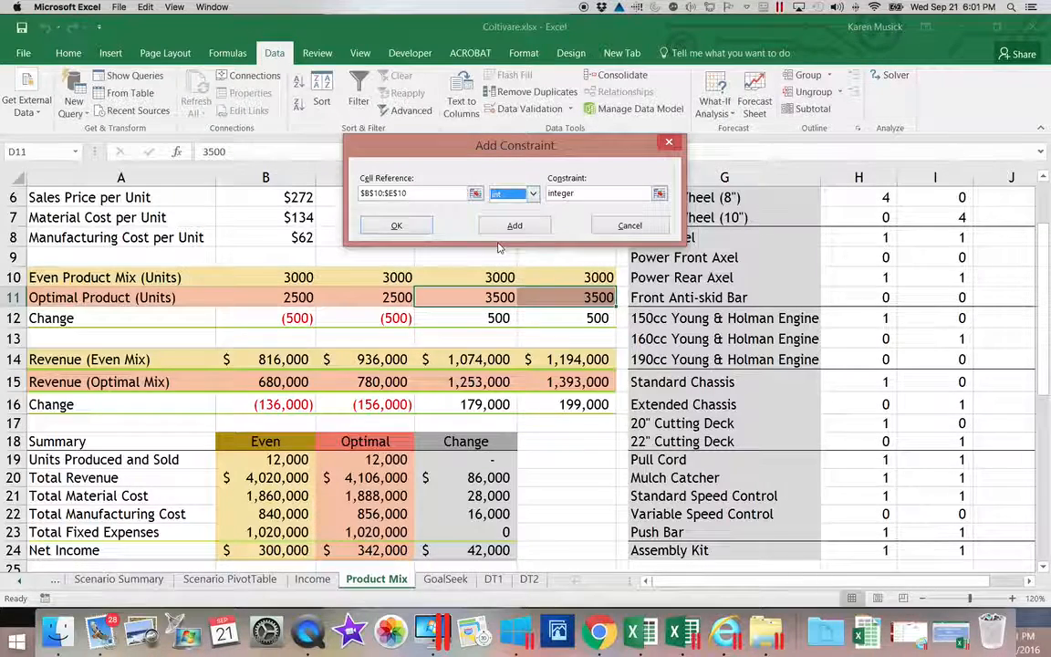
click(507, 227)
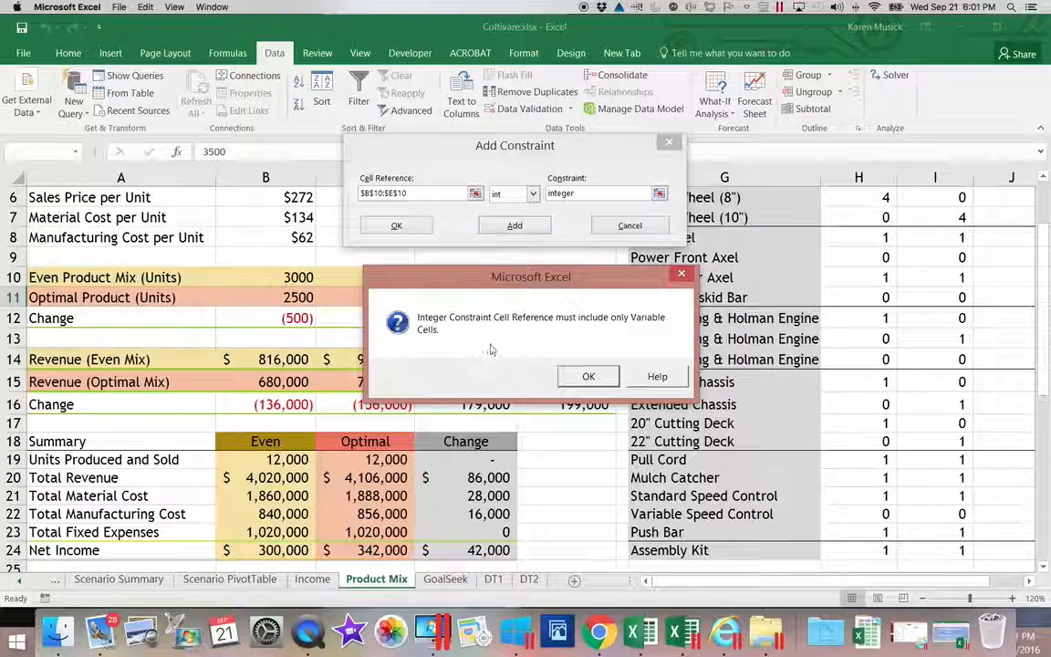
click(588, 376)
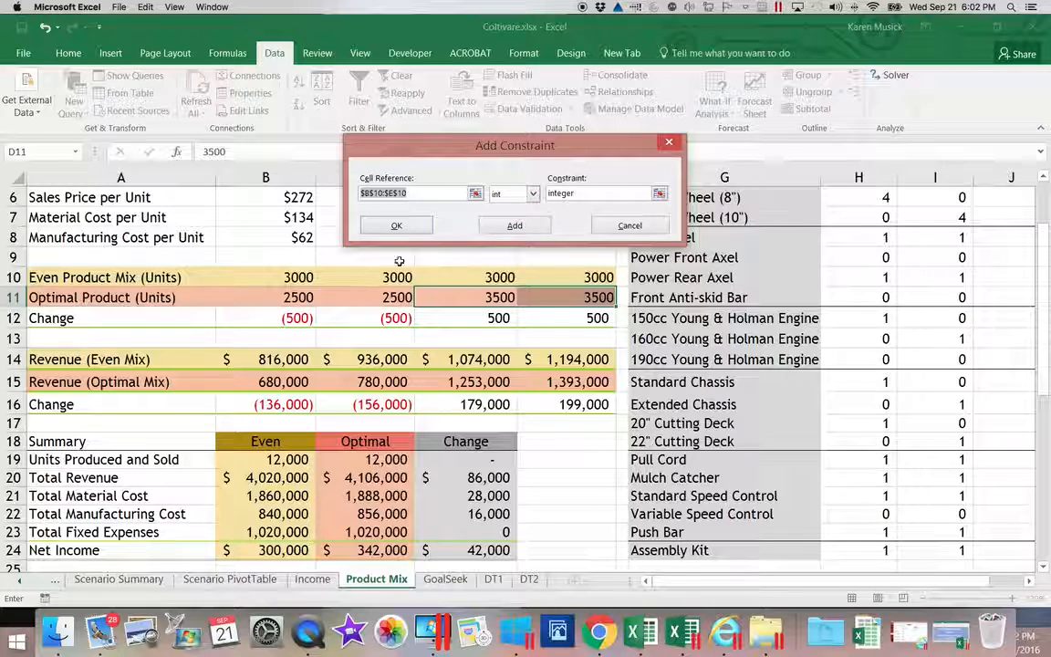
- Change the integer constraint's cell reference to the optimal product units in B11:E11 and add it
click(265, 301)
drag(264, 301, 556, 298)
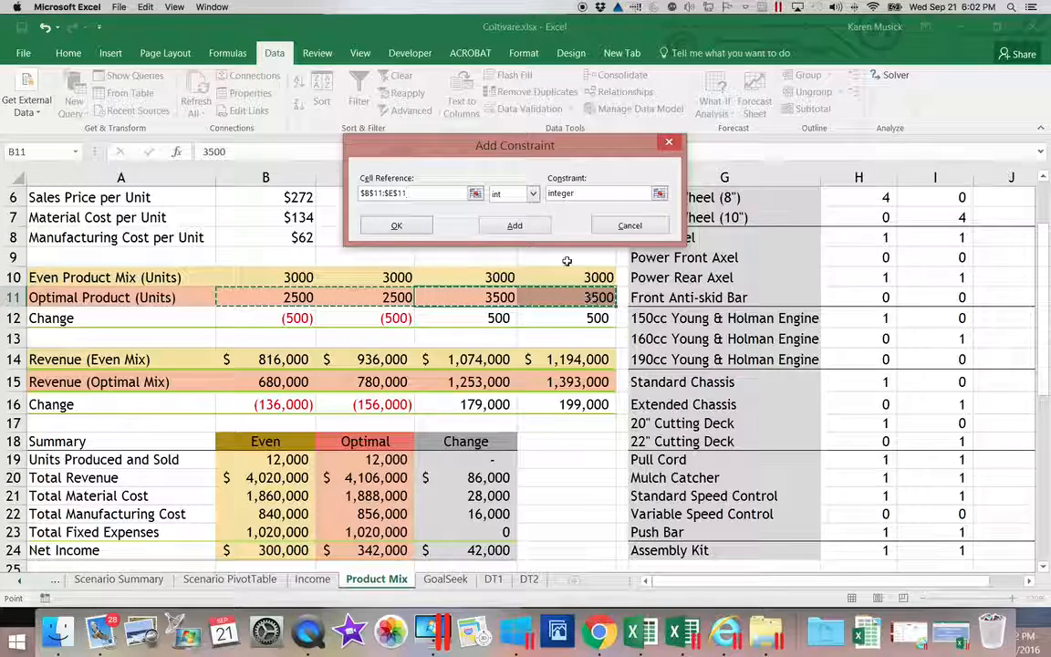
click(513, 227)
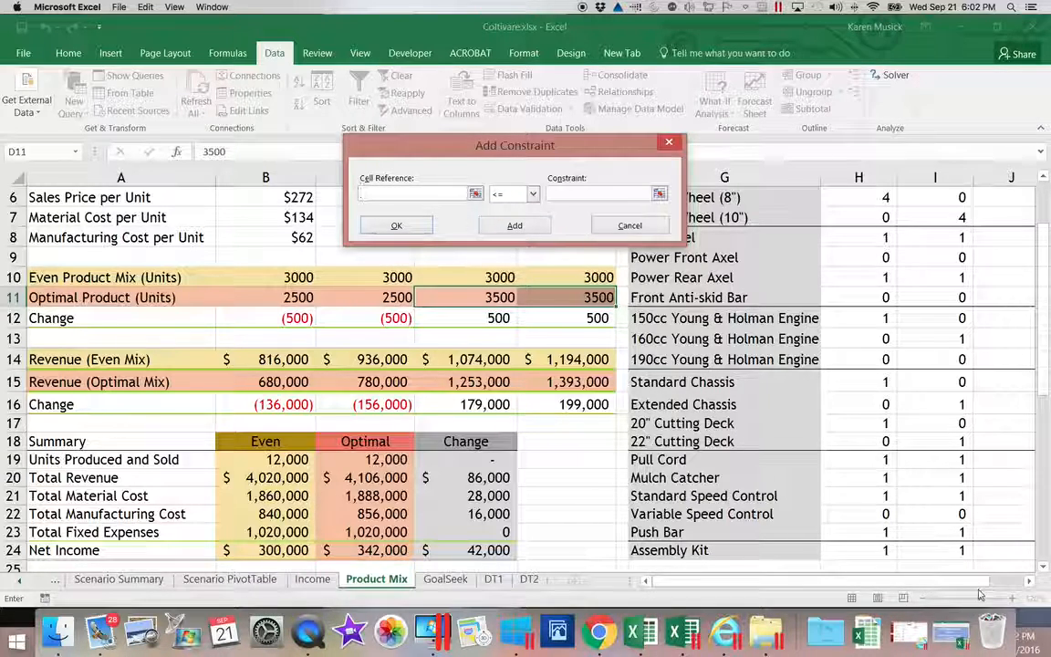
- Add a Solver constraint requiring the remaining parts in J28:J46 to be at least 0, and return to the Solver parameters
click(1029, 581)
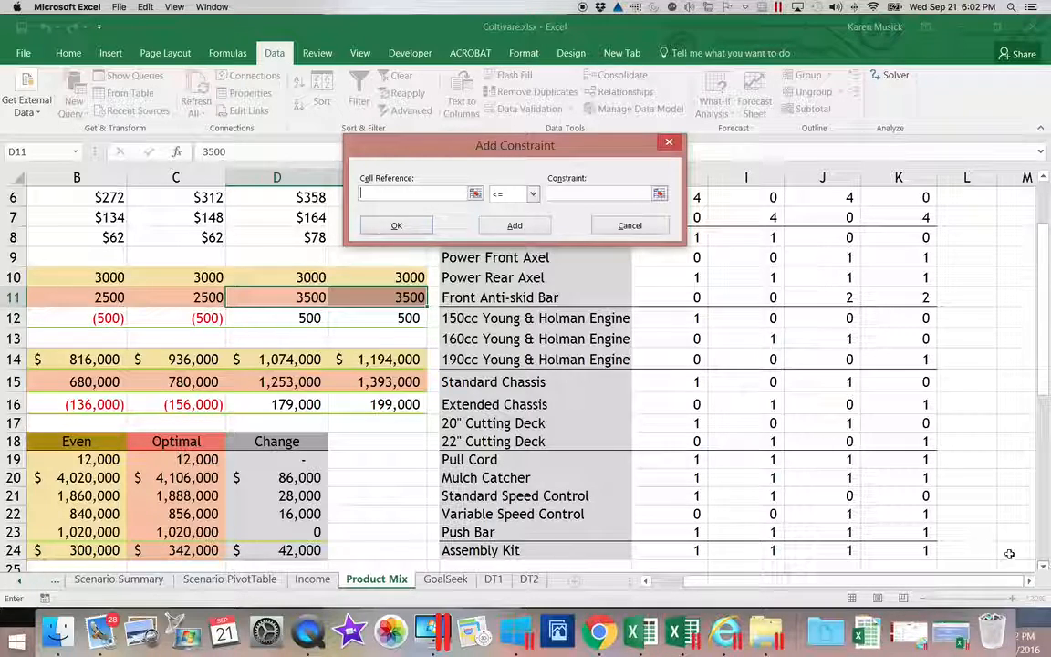
drag(1039, 357, 1040, 265)
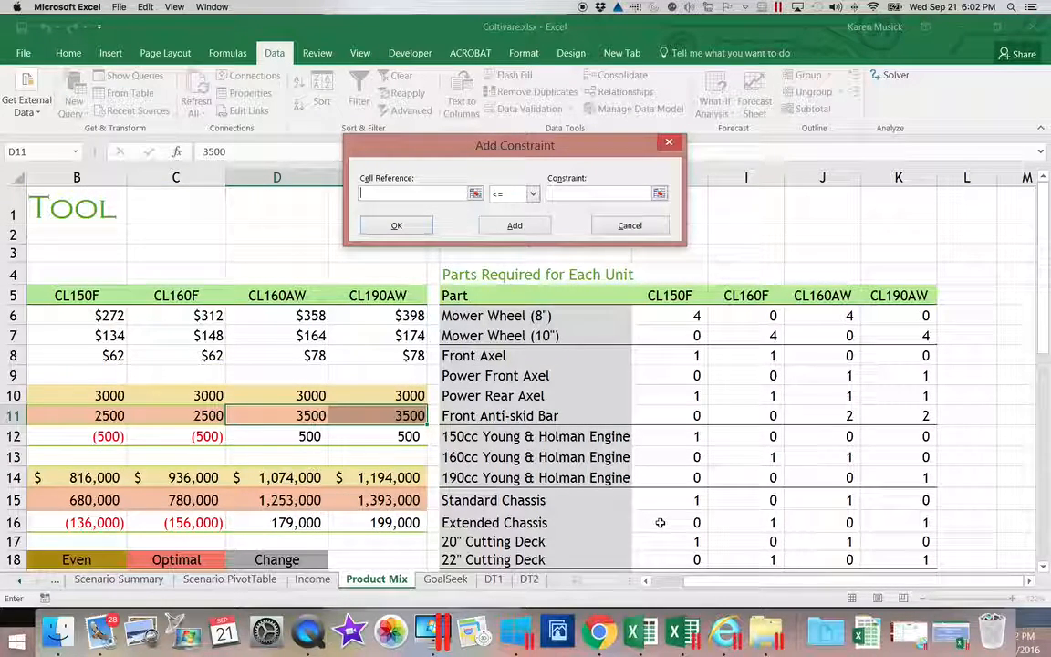
drag(1040, 320, 1035, 493)
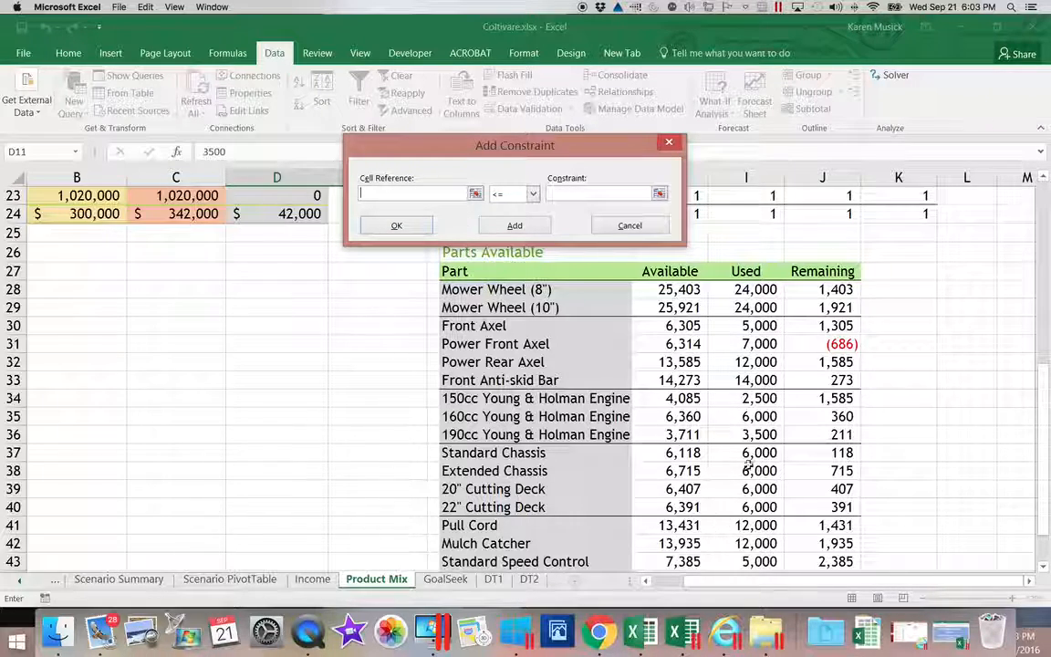
click(822, 290)
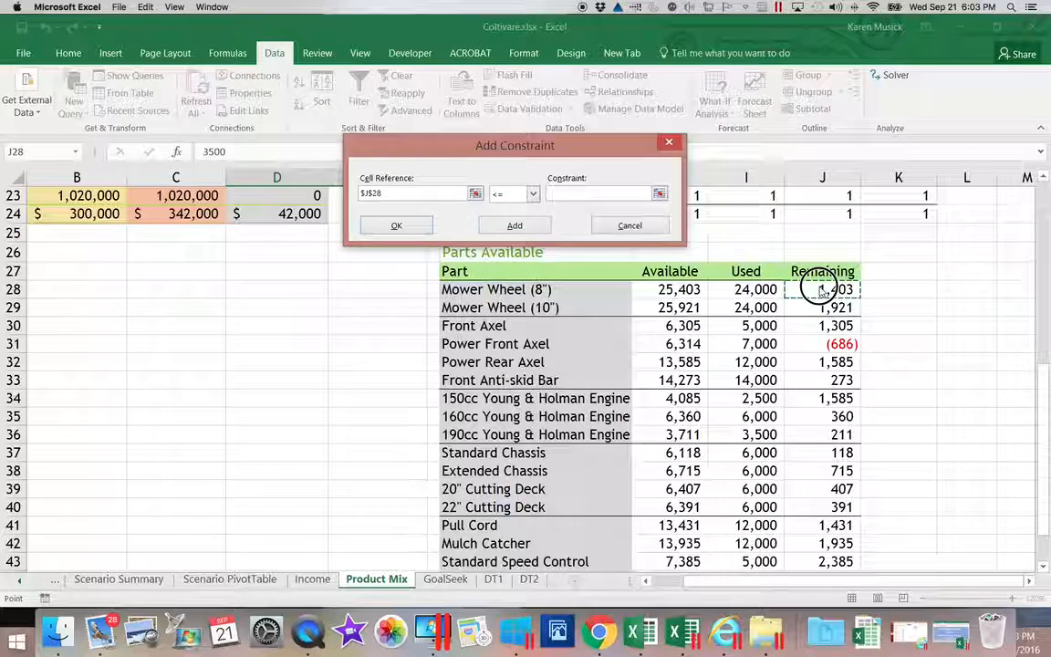
click(821, 294)
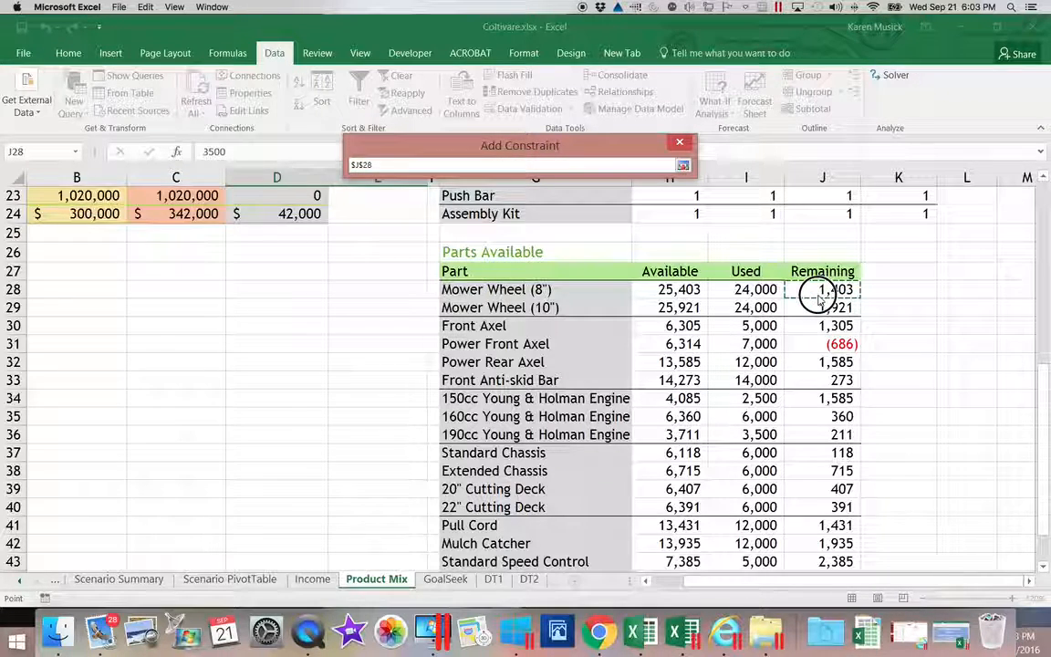
drag(820, 297, 807, 518)
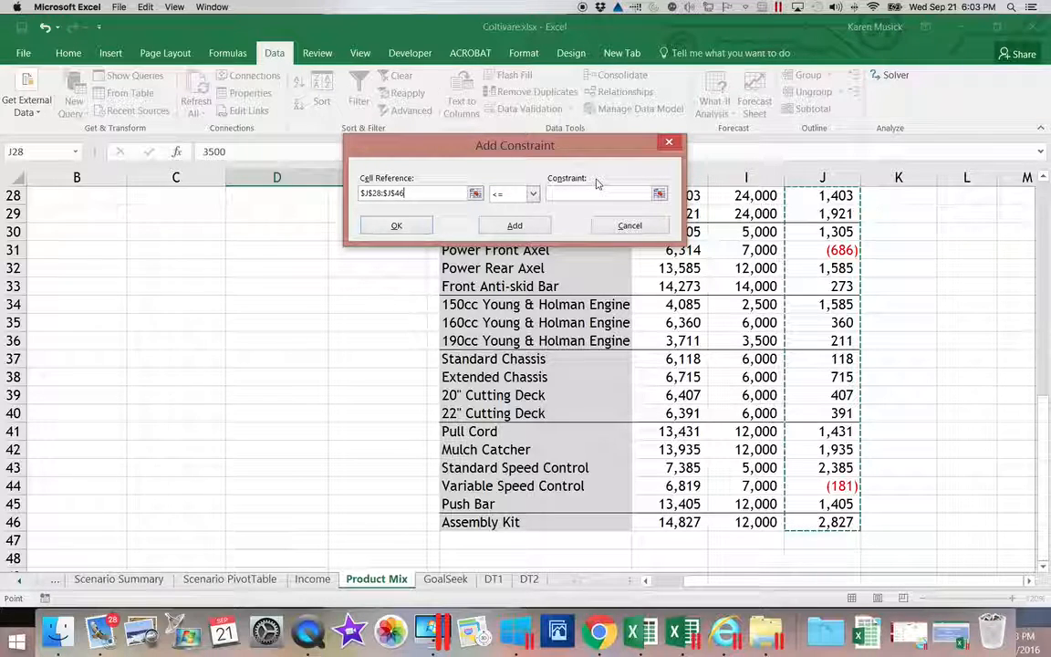
click(533, 193)
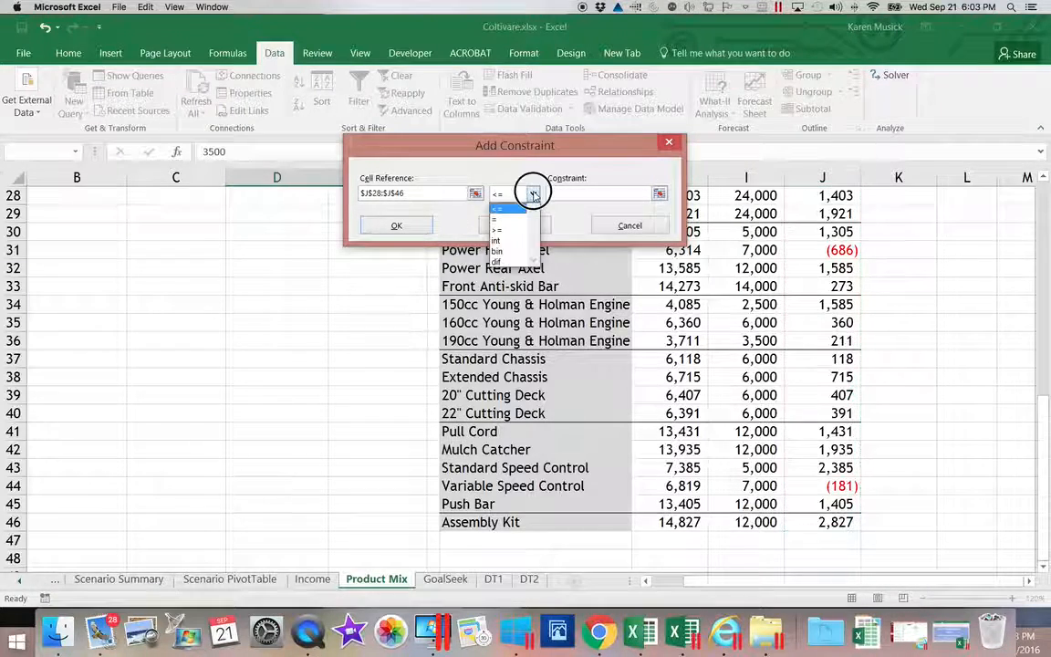
click(515, 230)
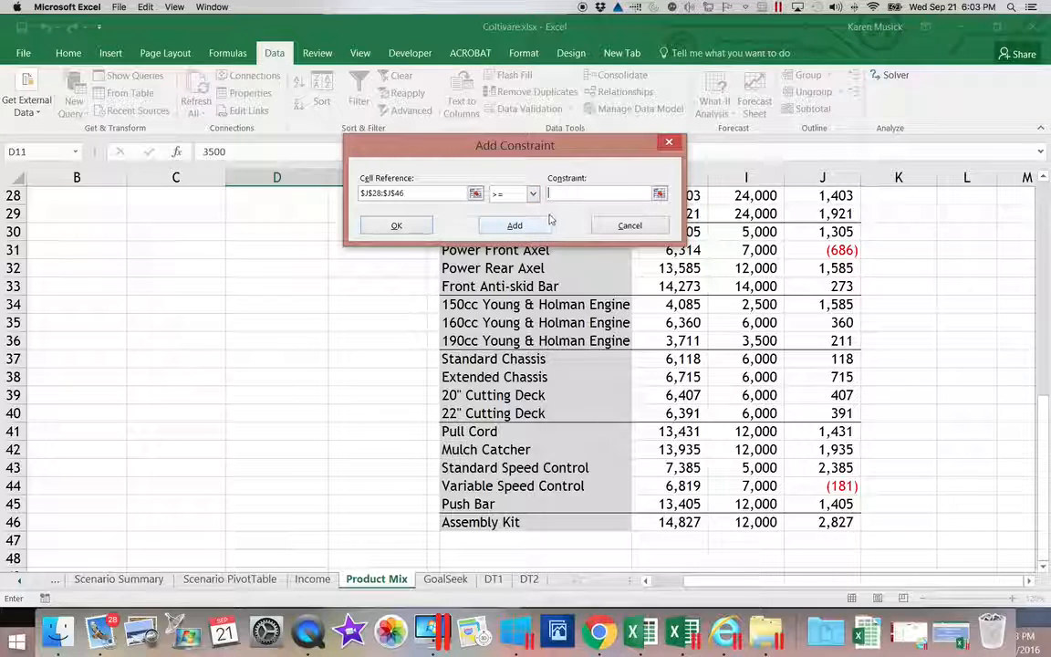
text(0)
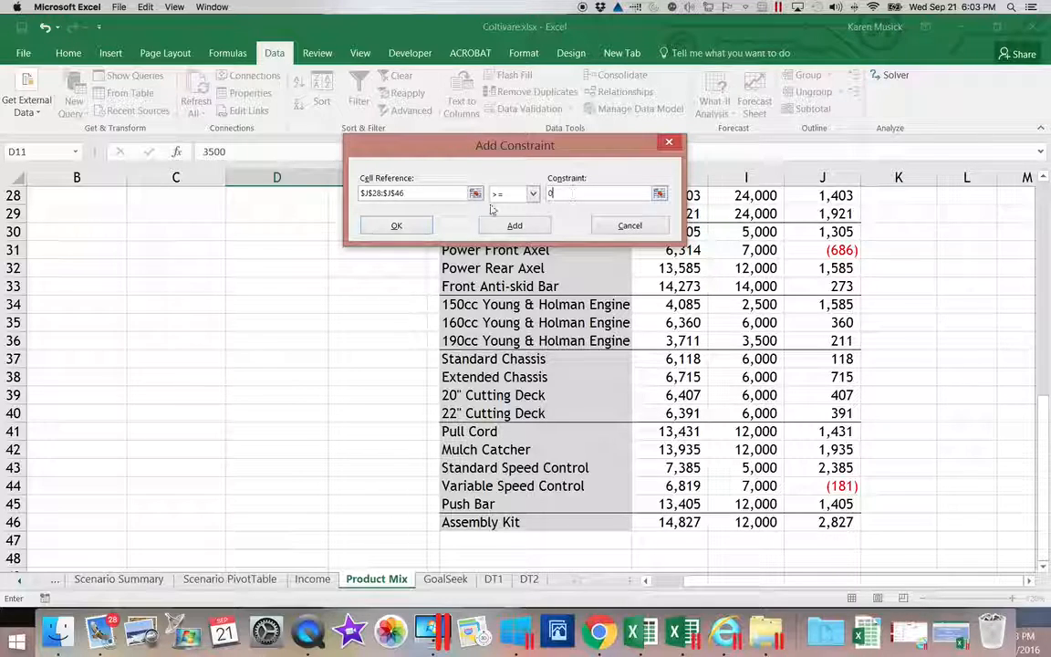
click(395, 228)
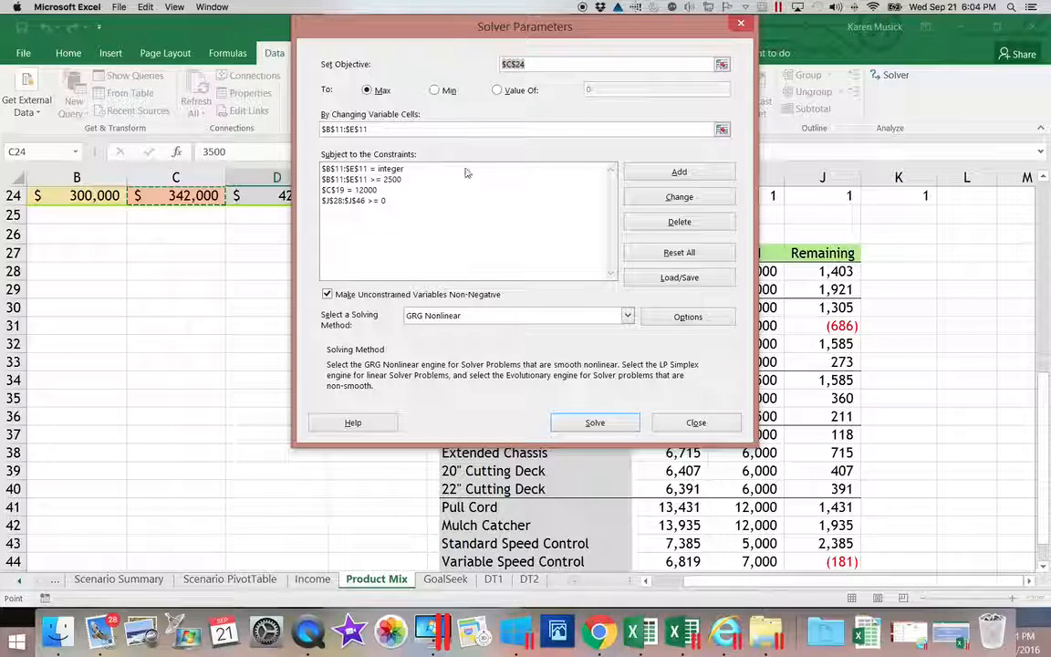
- Solve the model, keep the Solver solution and create an Answer report with outlining enabled
click(594, 423)
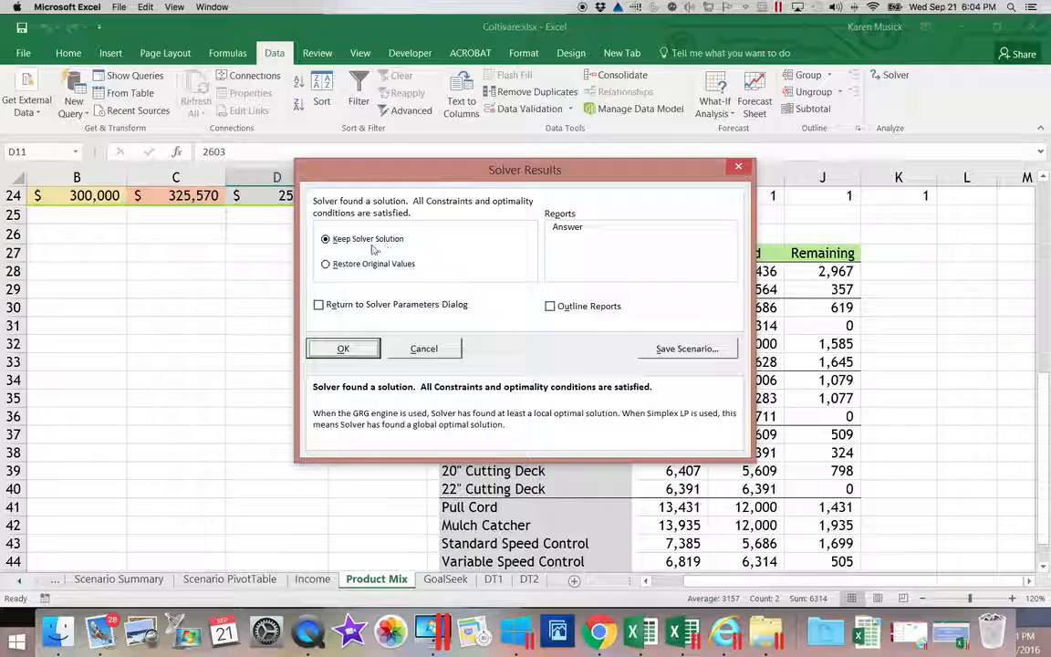
click(567, 229)
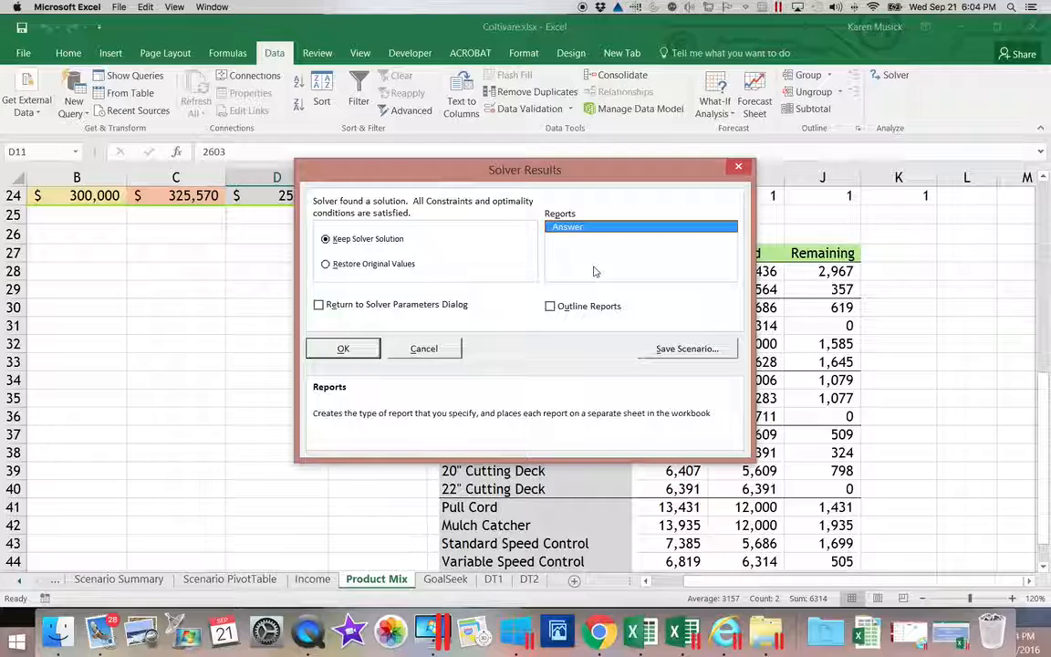
click(550, 309)
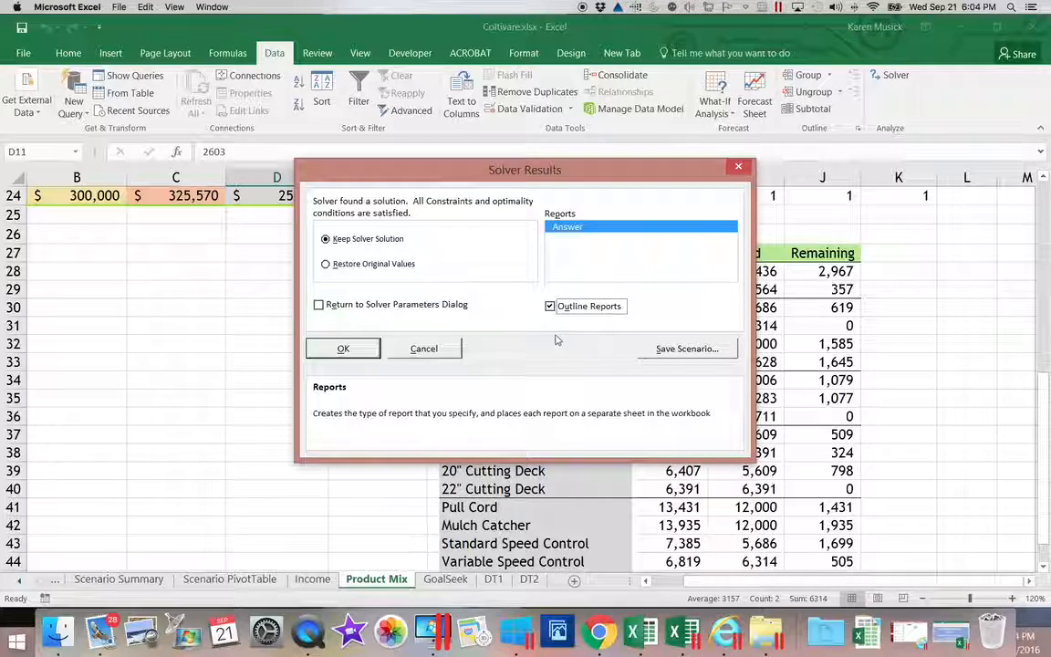
click(345, 349)
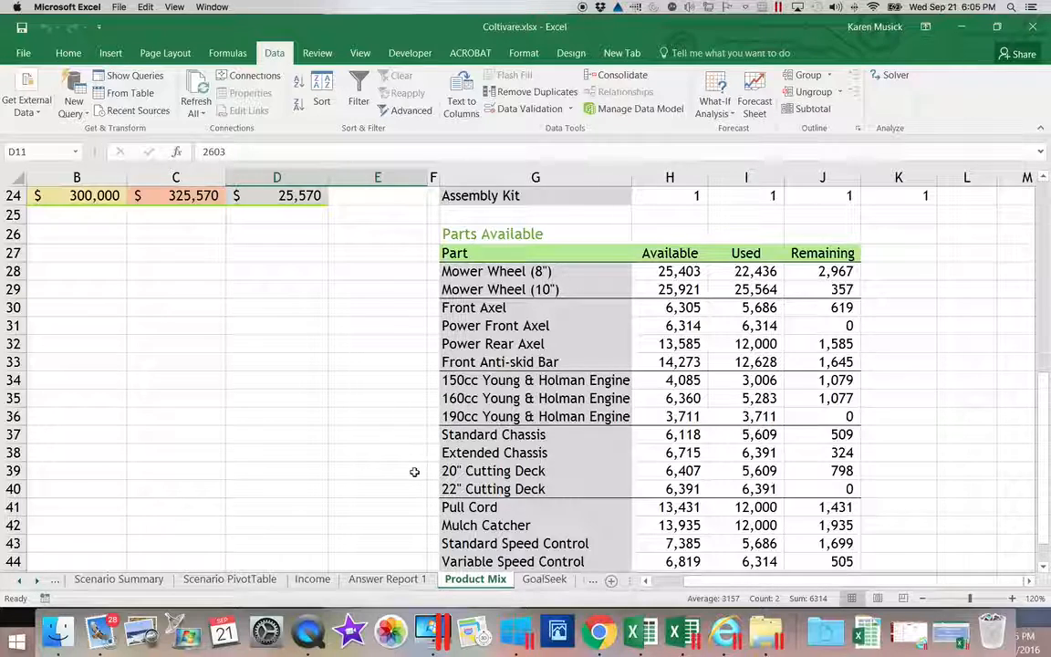
- Examine the Answer Report 1 sheet, expanding the J28:J46 constraint group to review each part's status and slack
click(377, 582)
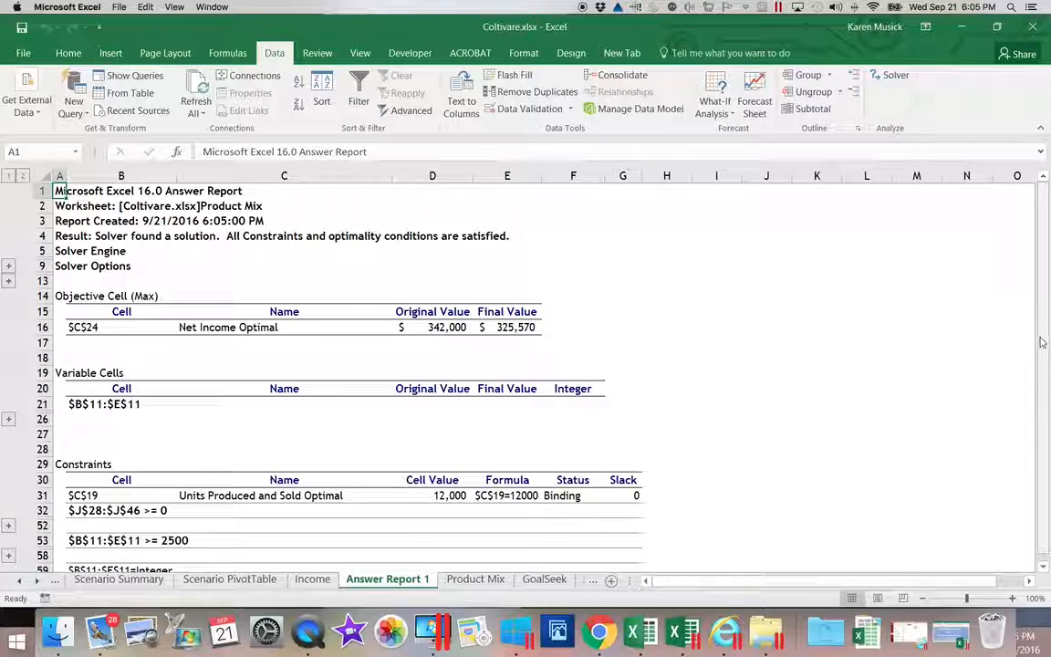
click(1044, 566)
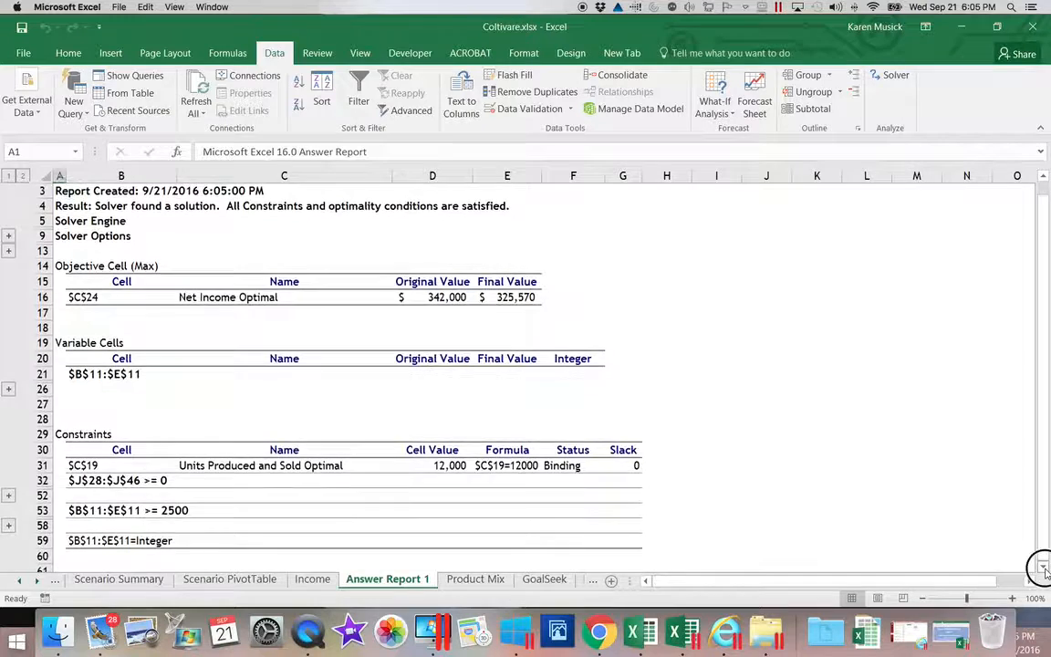
click(1044, 567)
click(1044, 568)
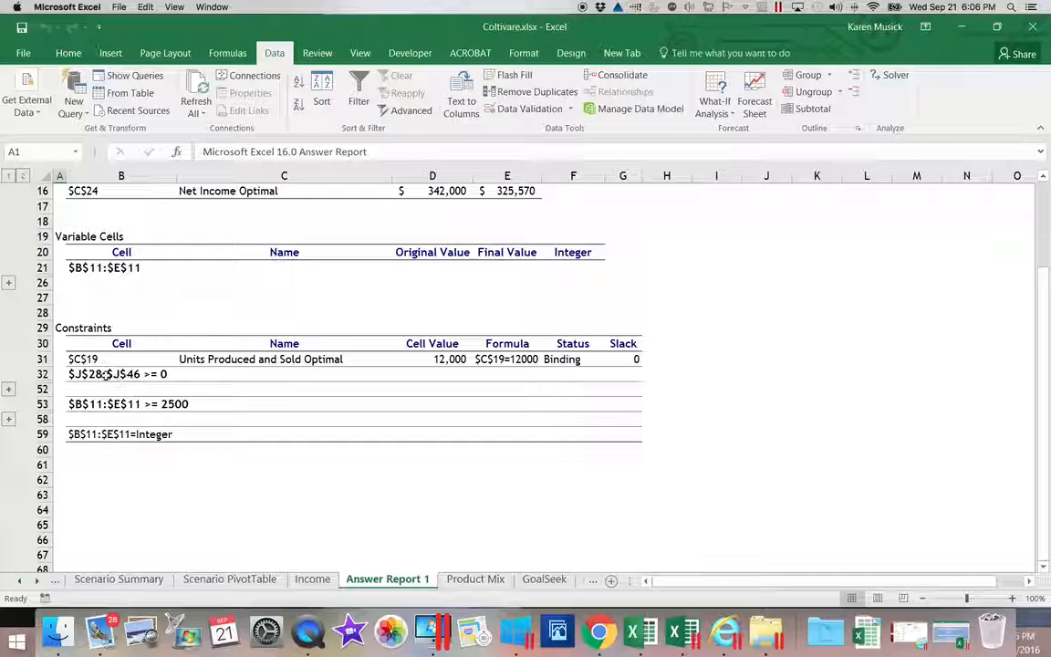
click(11, 391)
scroll(55, 401, down, 4)
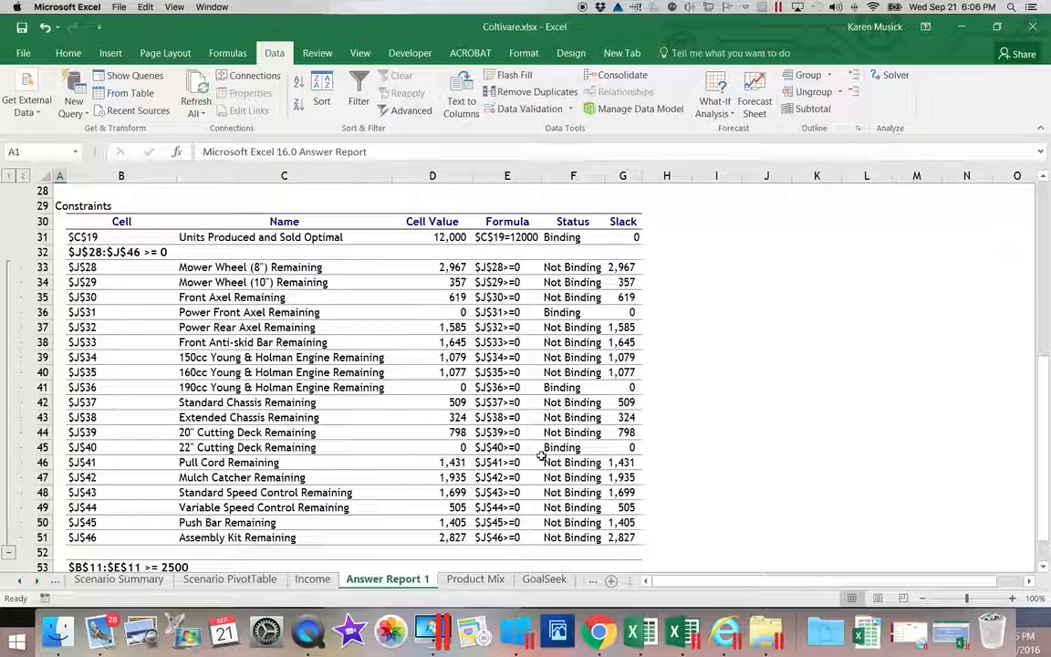
scroll(541, 455, right, 20)
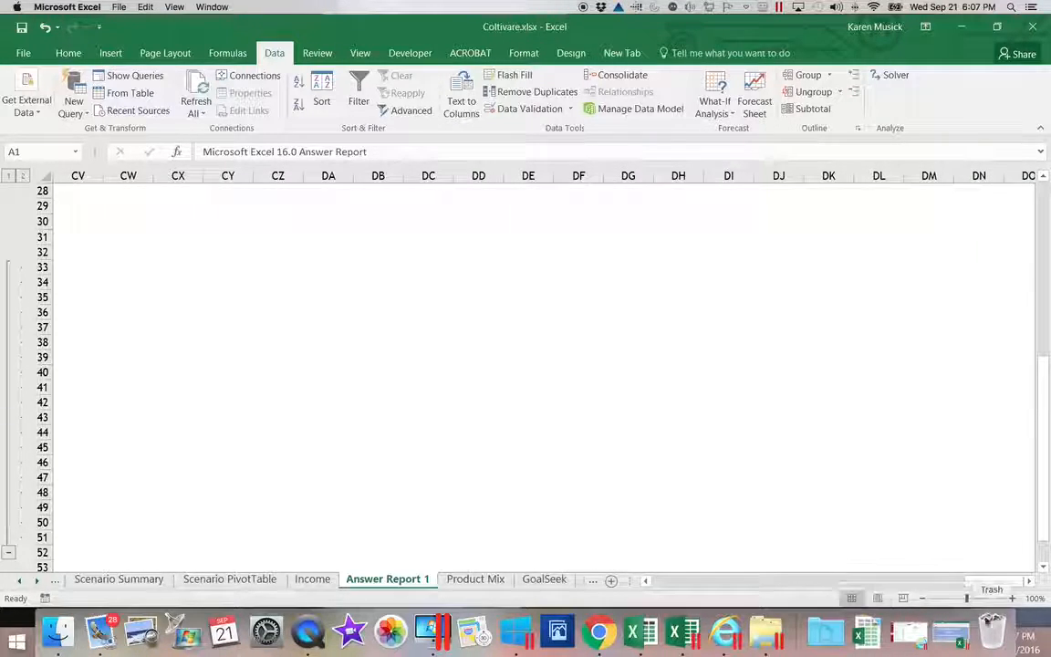
drag(982, 581, 645, 572)
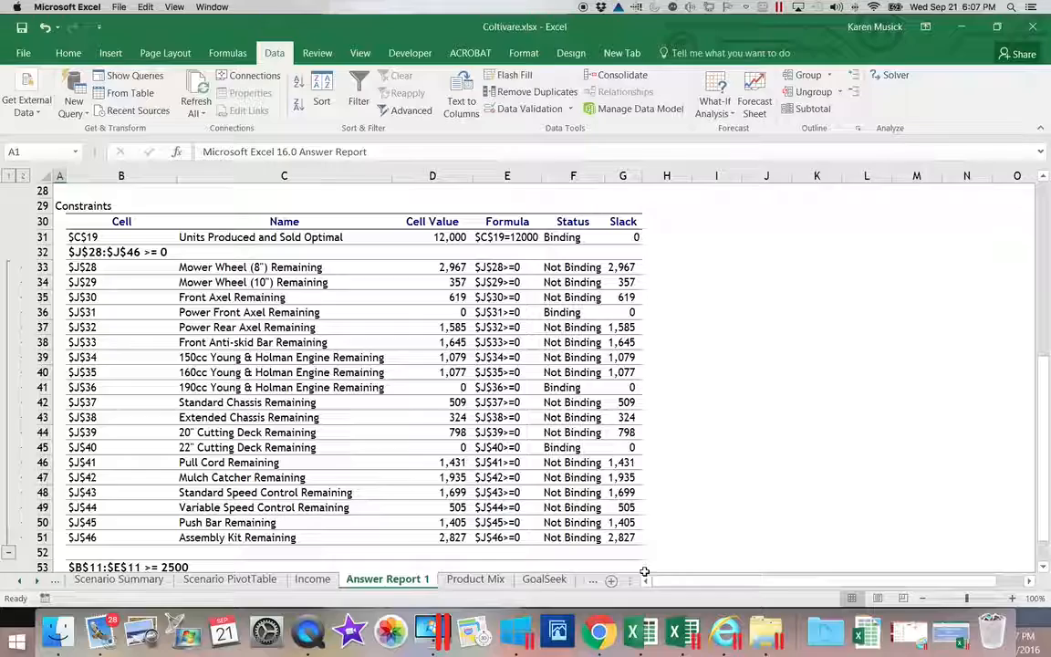
drag(1040, 492, 1044, 258)
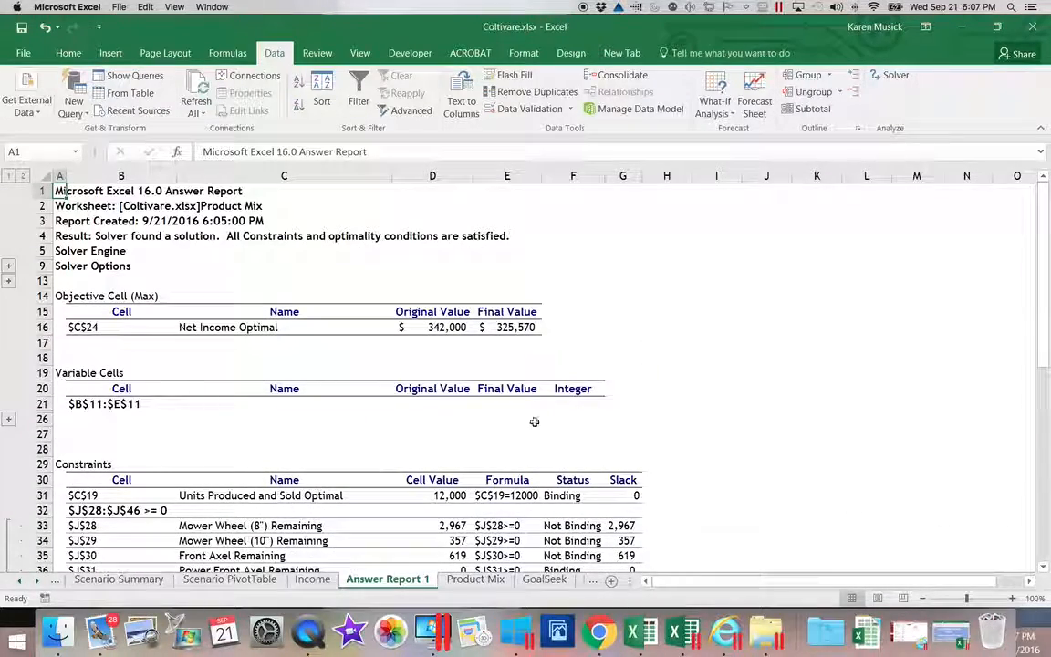
- On the Product Mix sheet, reset the optimal product units in B11:E11 to 3000 for all four products
click(484, 580)
drag(1039, 479, 1040, 262)
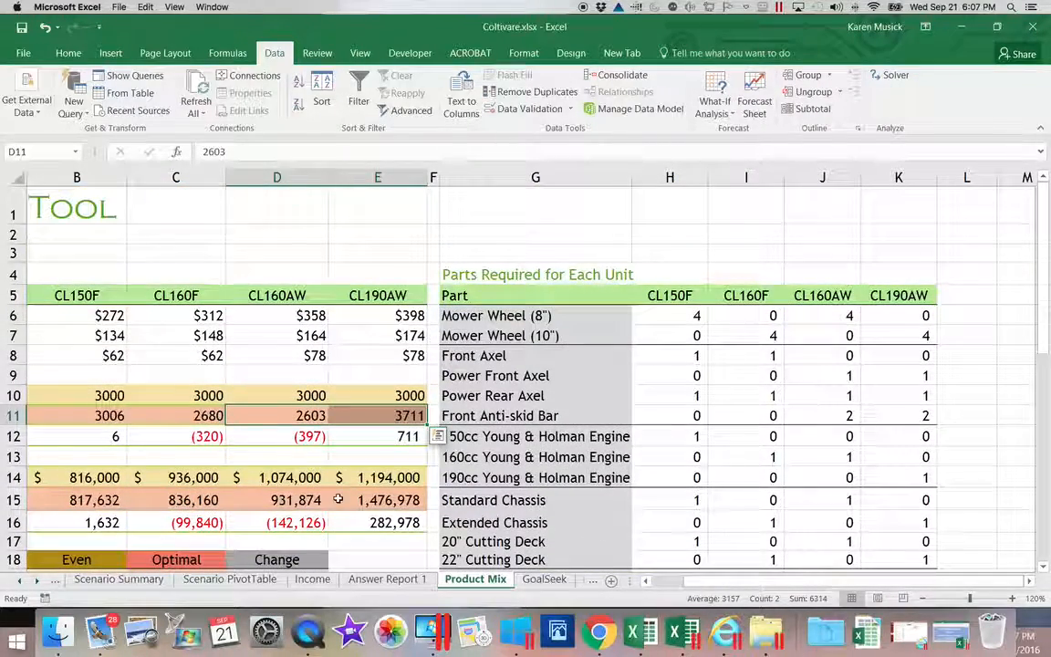
click(100, 415)
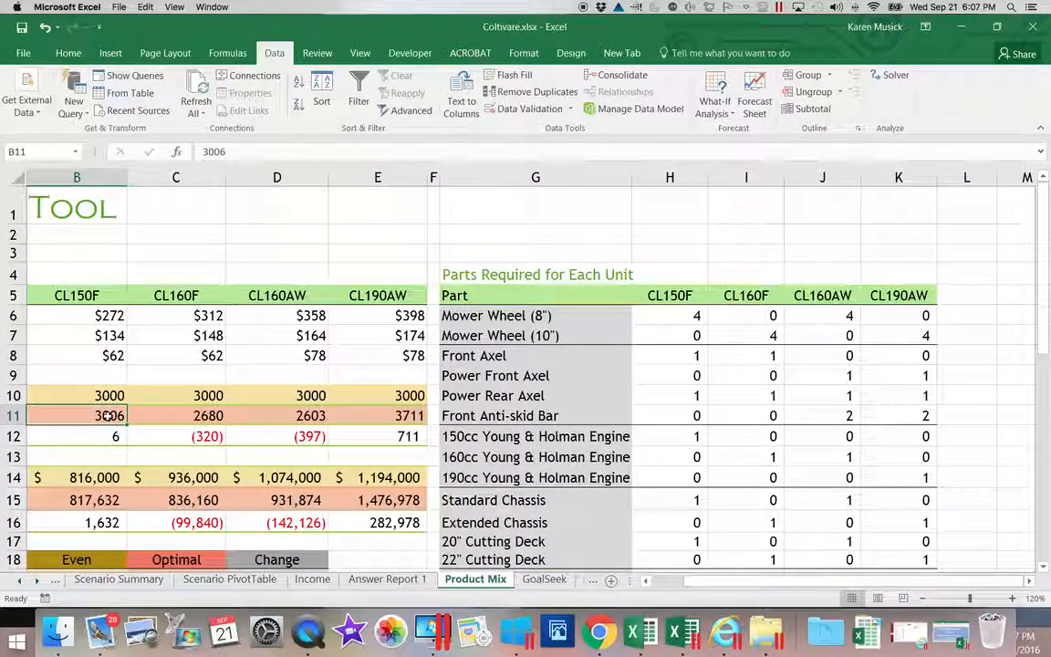
text(3000)
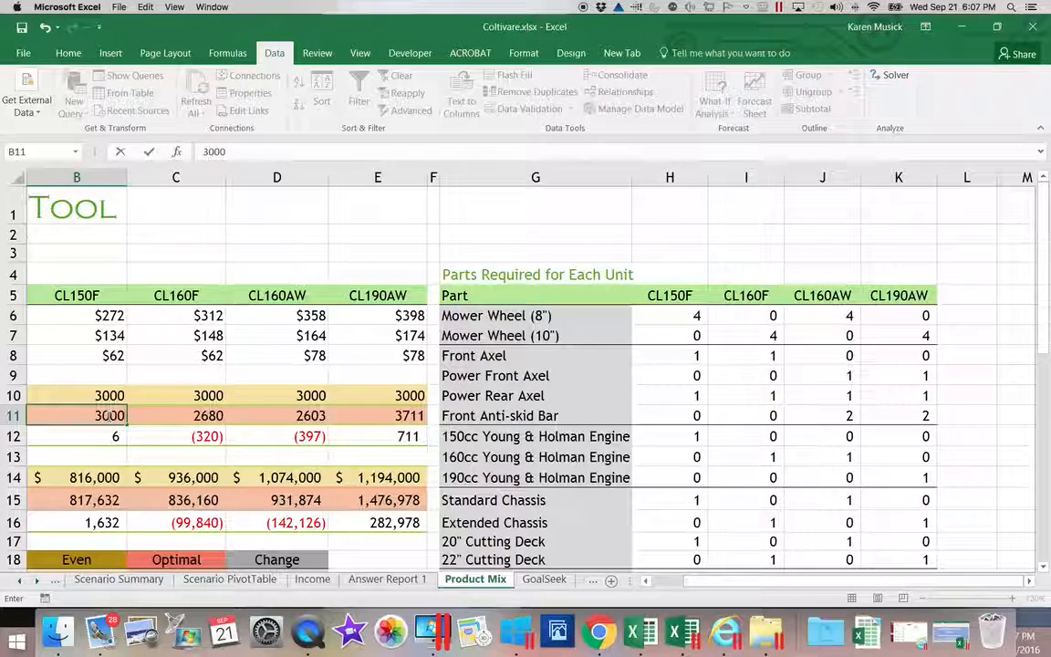
key(Tab)
text(3000)
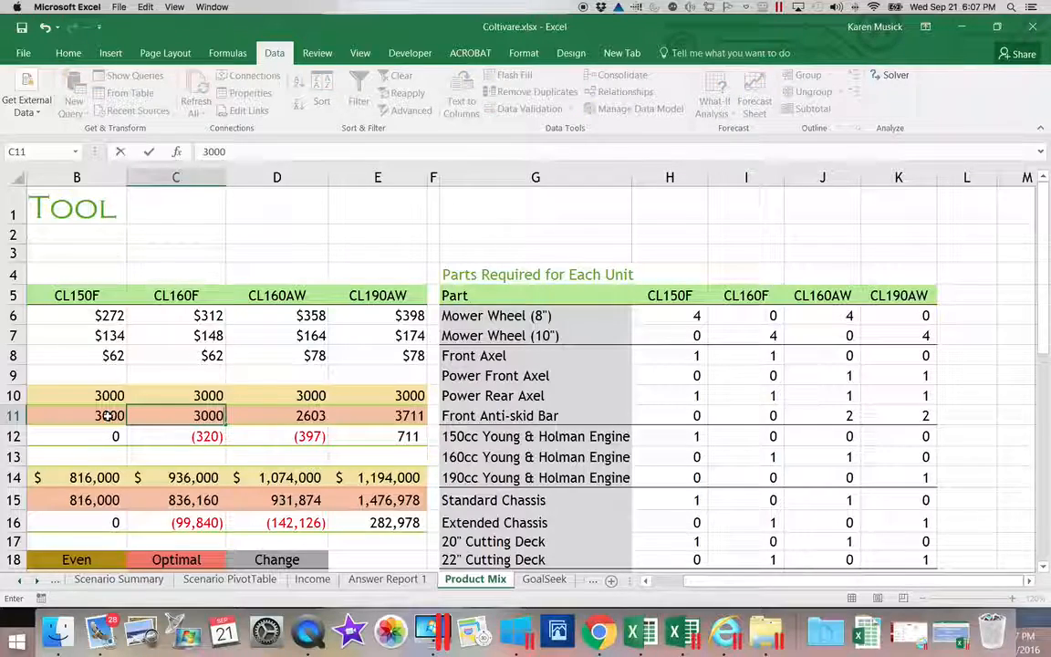
key(Tab)
text(3000)
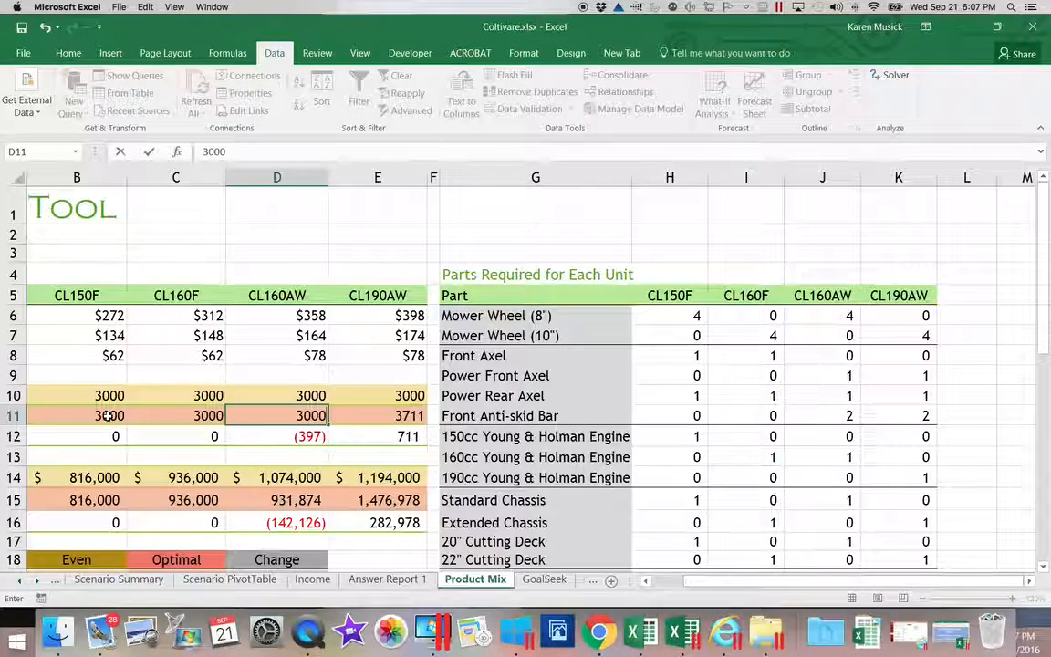
key(Tab)
text(3000)
key(Tab)
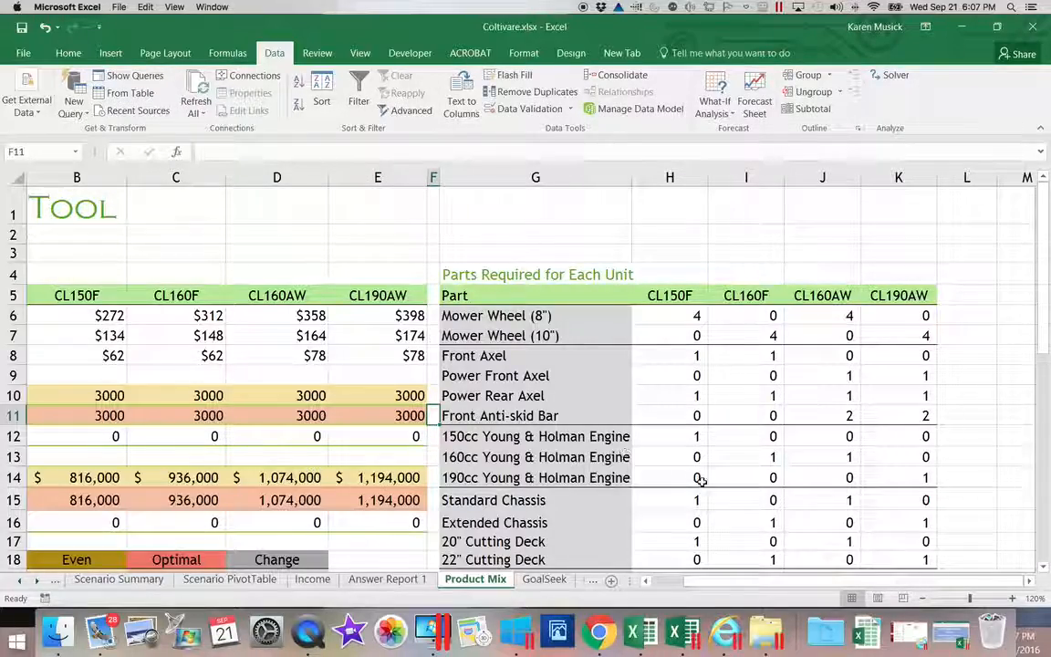
drag(1036, 345, 1035, 314)
drag(887, 575, 792, 561)
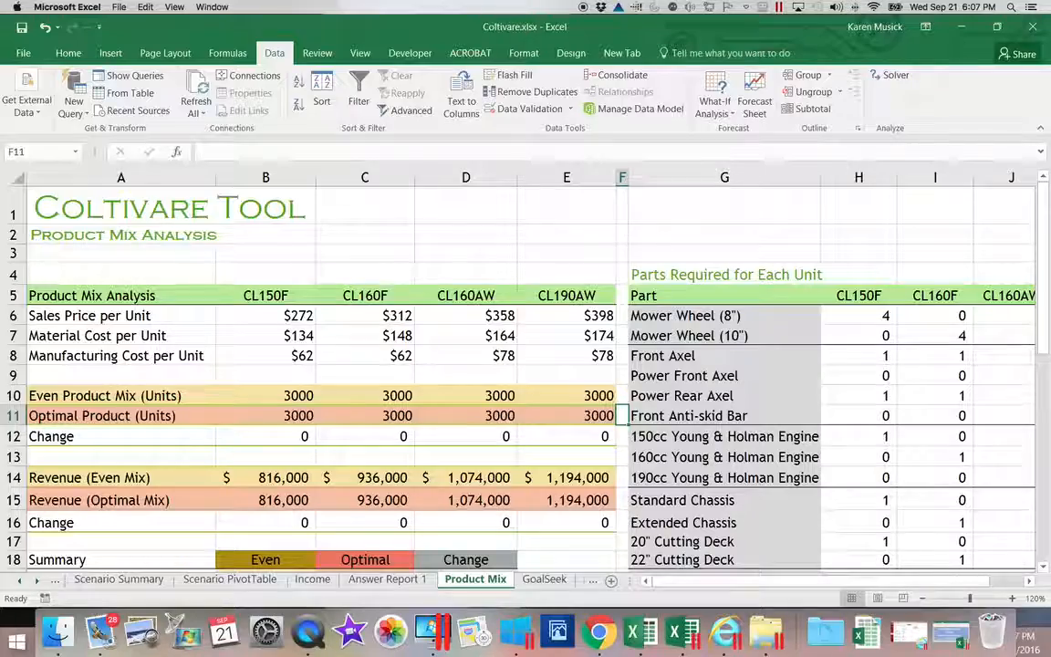
- Run Solver again with the existing parameters, keep the Solver solution and create an Answer report with outlining disabled
drag(1041, 319, 1039, 402)
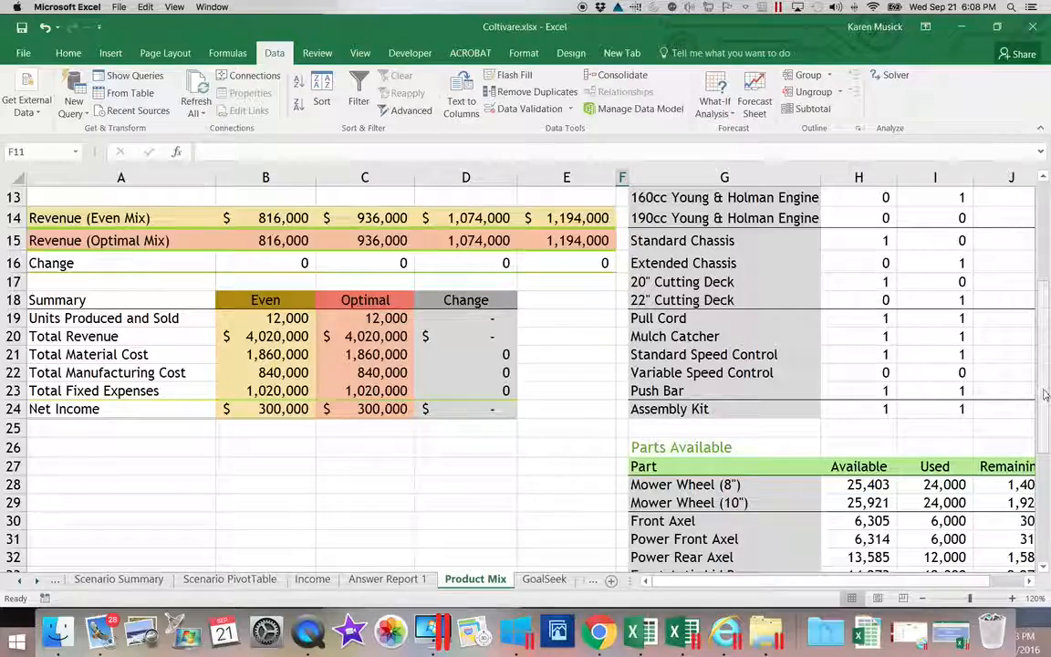
drag(1041, 324, 1041, 190)
click(892, 76)
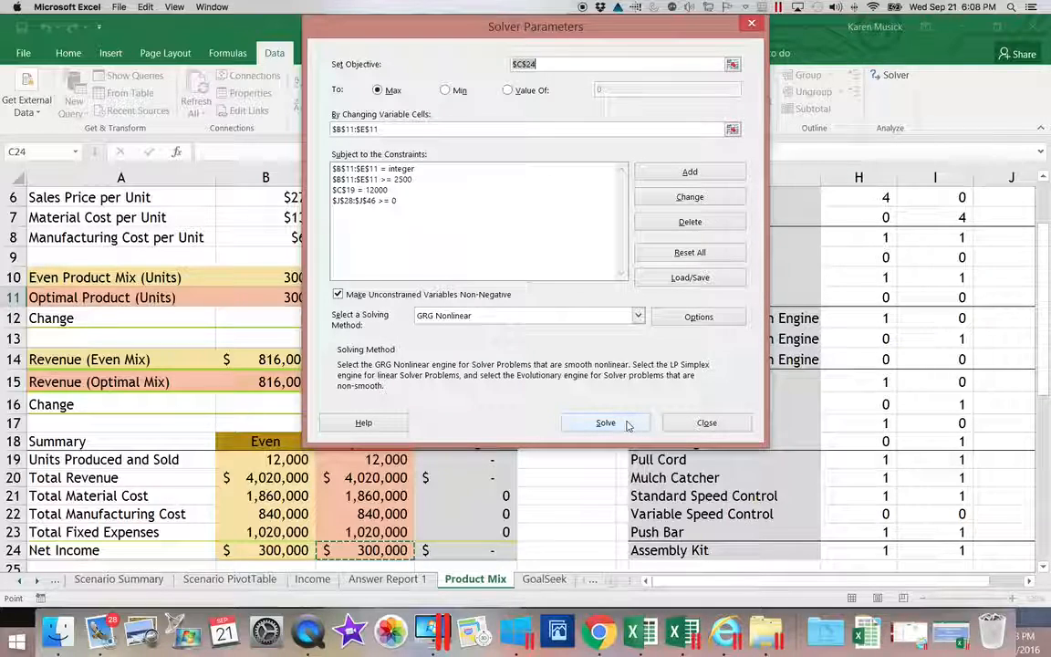
click(598, 423)
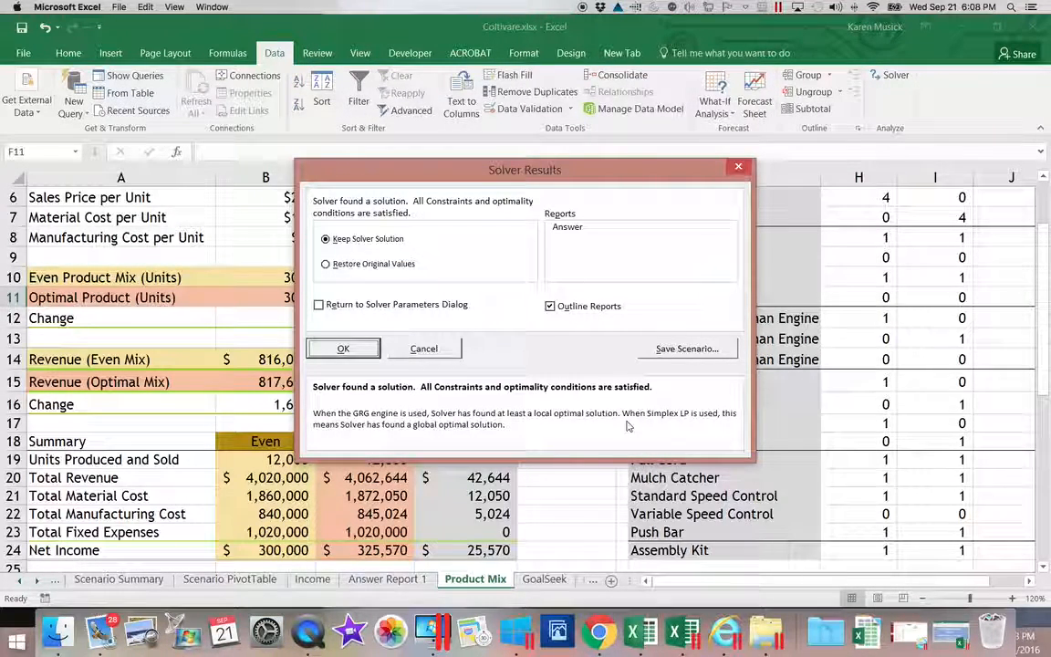
click(551, 307)
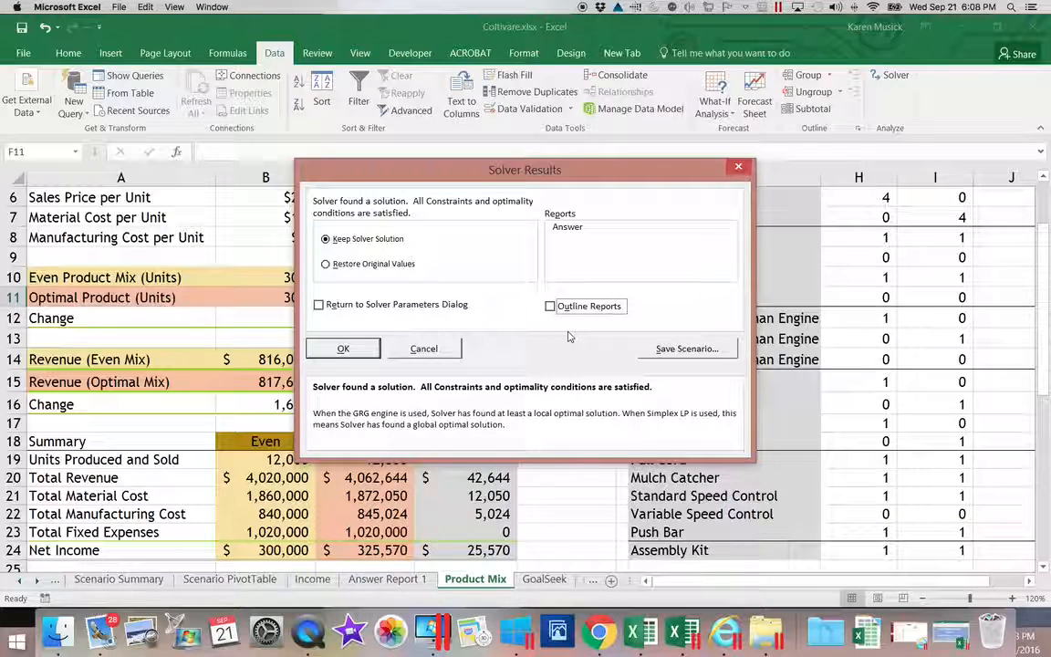
click(570, 228)
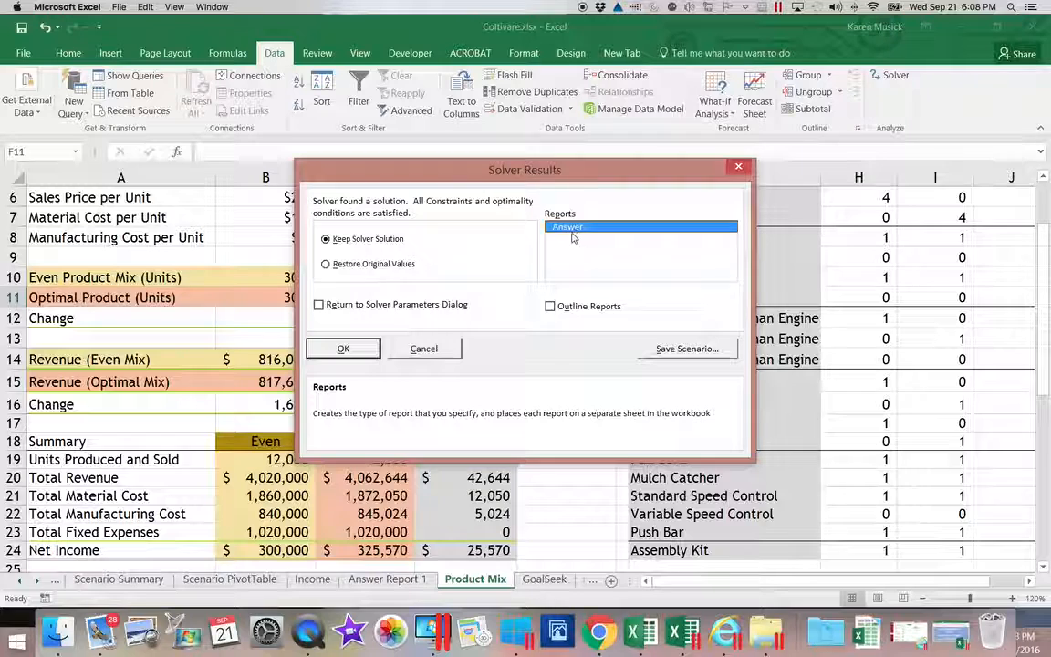
click(353, 352)
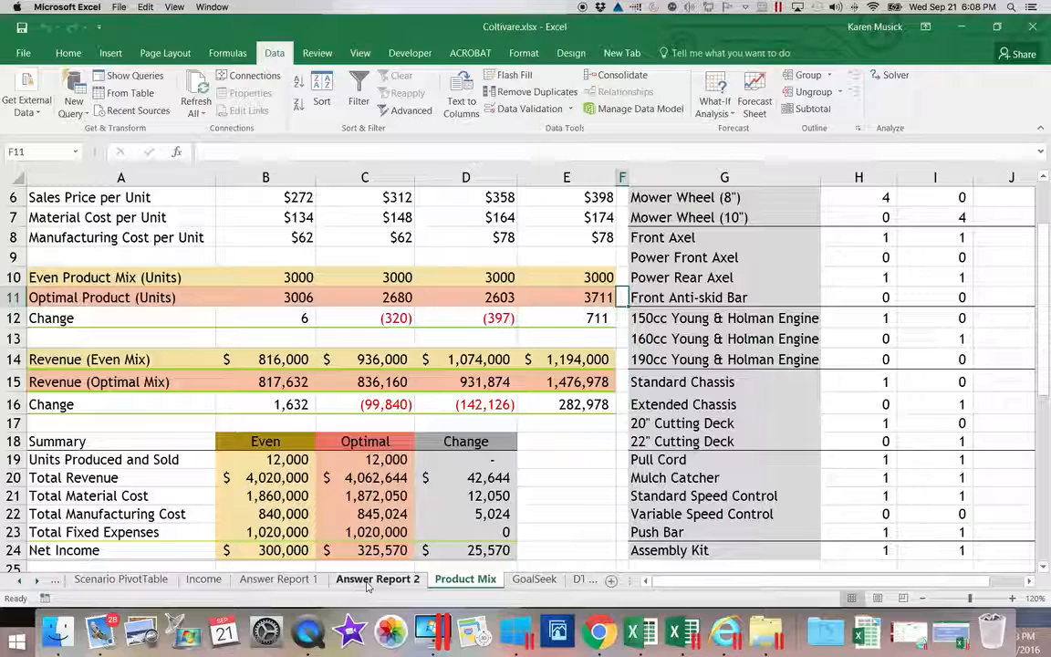
- Review the objective, variable cells and constraints with their status and slack on the Answer Report 2 sheet, then return to Product Mix
click(394, 581)
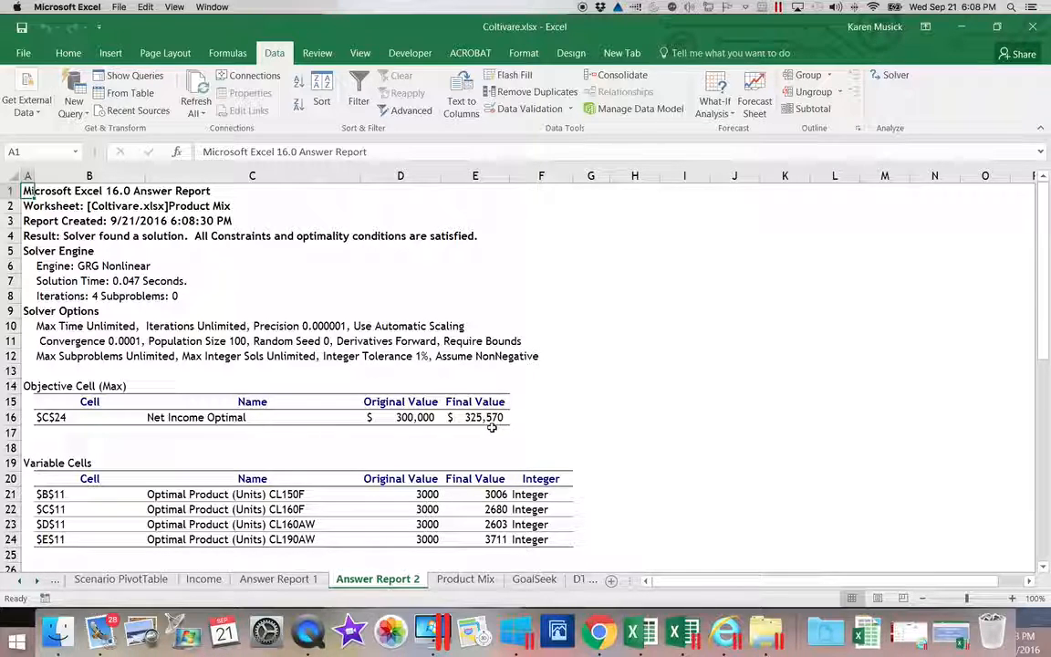
drag(1041, 322, 1036, 444)
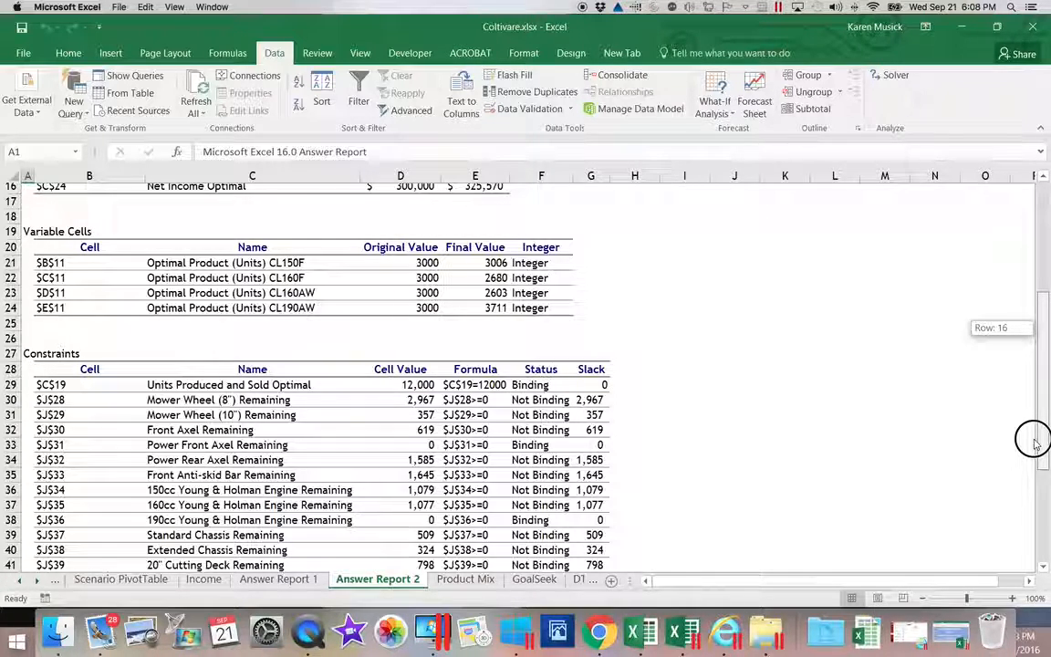
drag(1036, 443, 1027, 488)
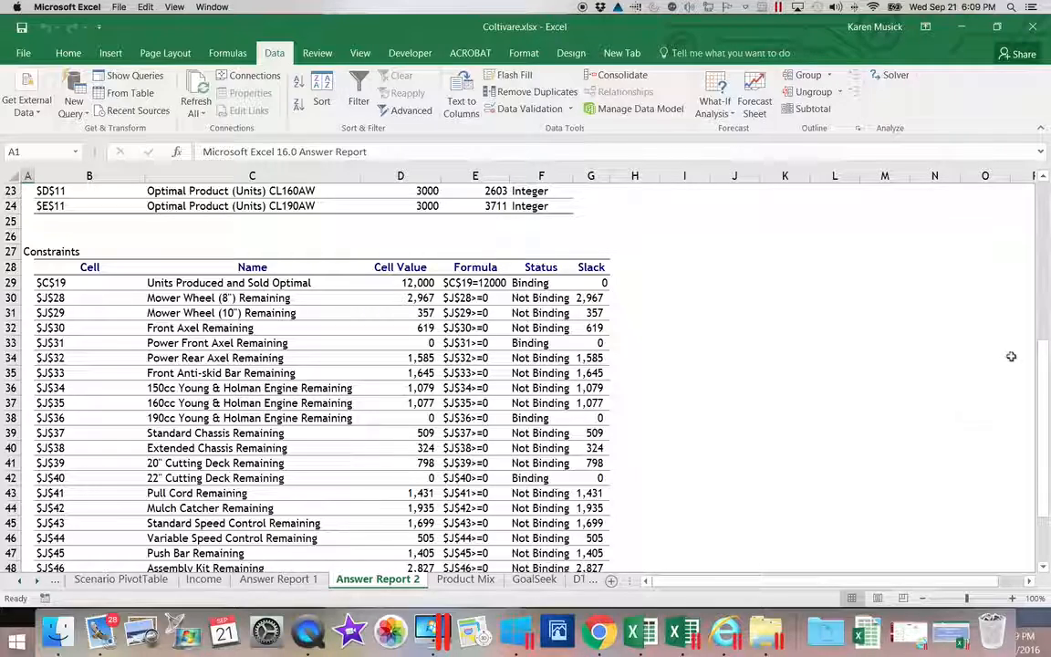
drag(1042, 363, 1038, 187)
click(464, 580)
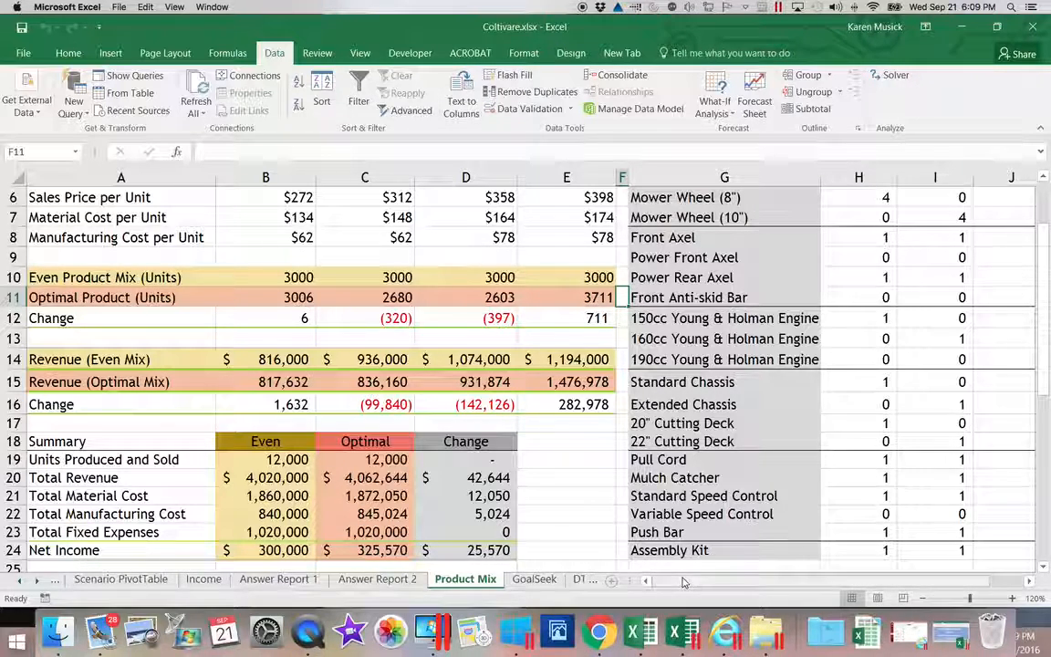
drag(1047, 345, 1029, 253)
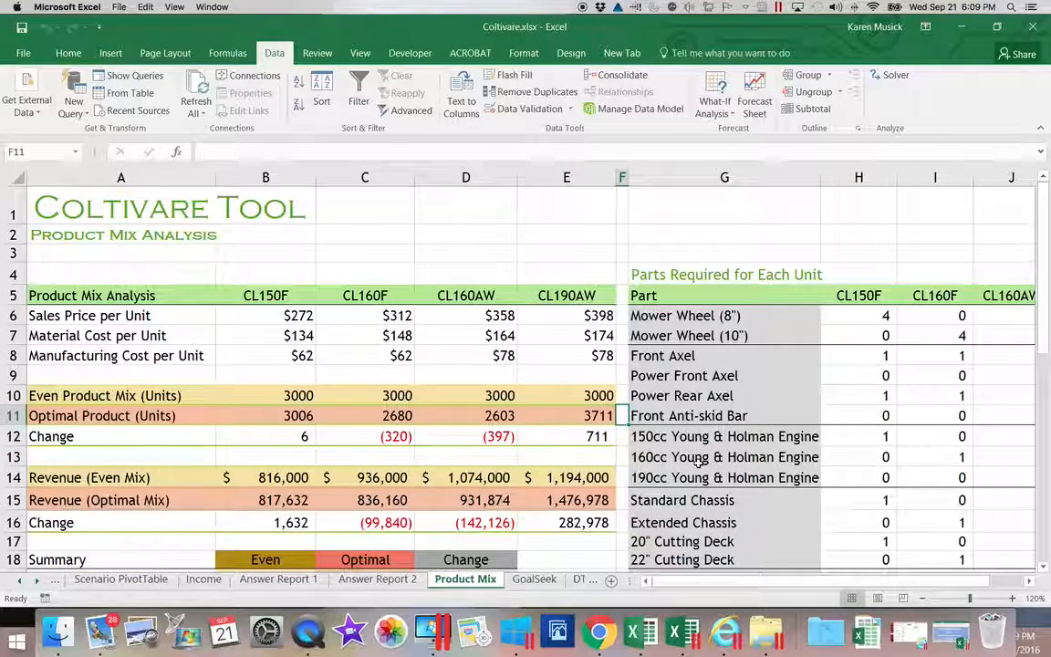